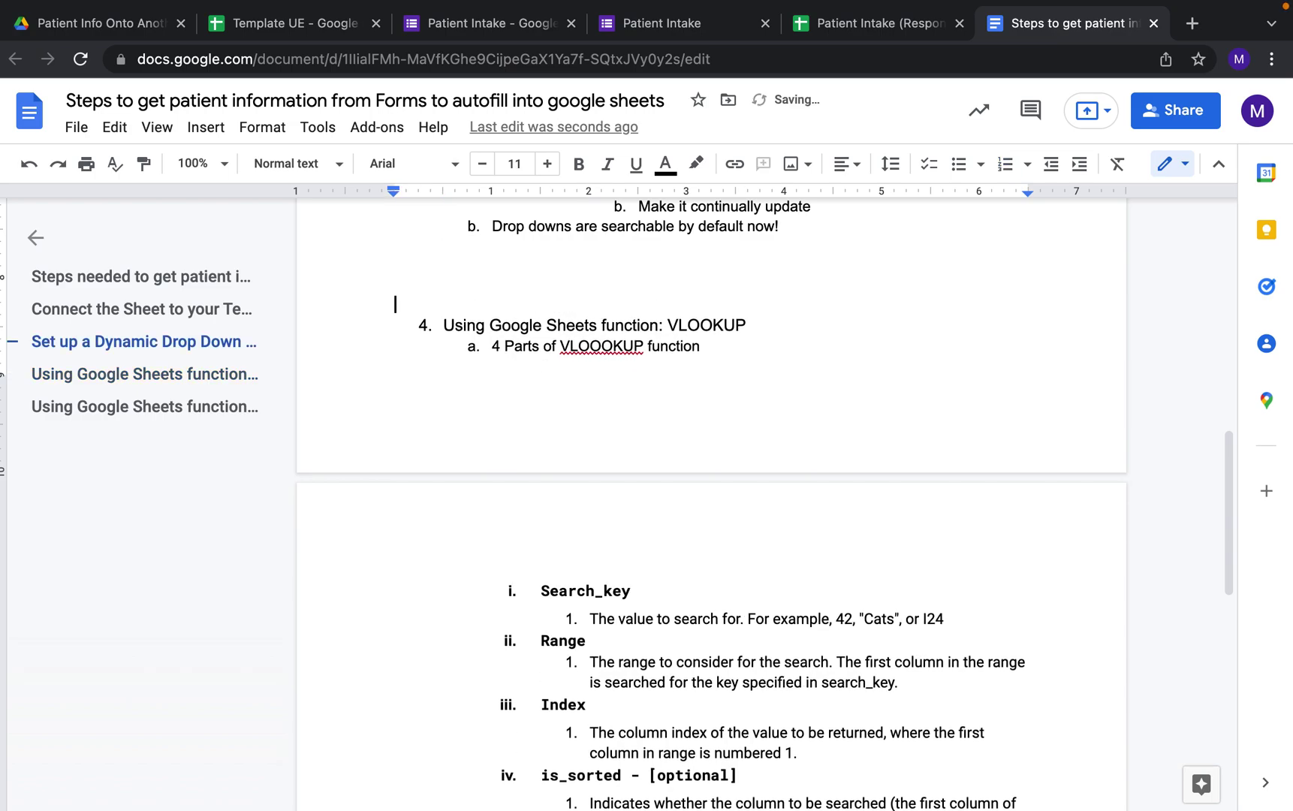
Scroll down through the Google Docs VLOOKUP notes toward heading 4
scroll(536, 406, "down", 2)
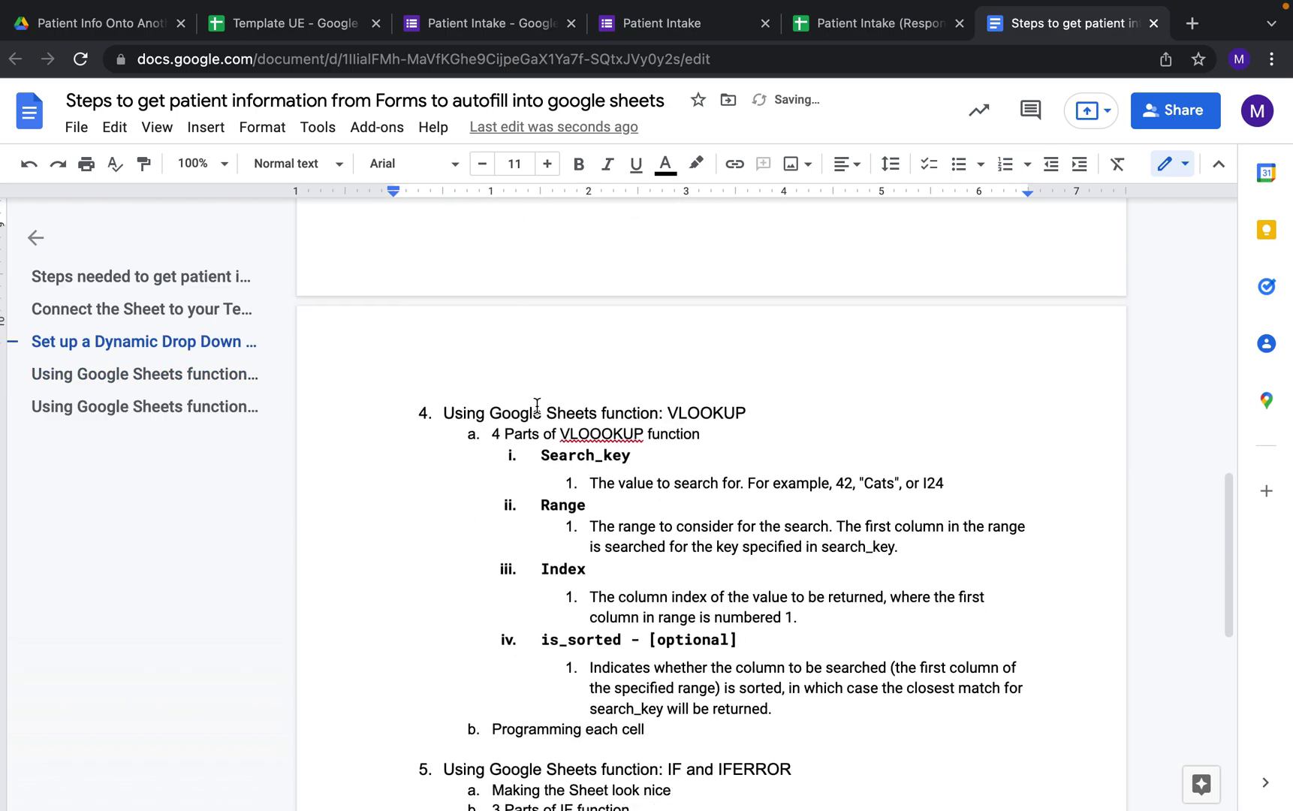
scroll(555, 398, "down", 1)
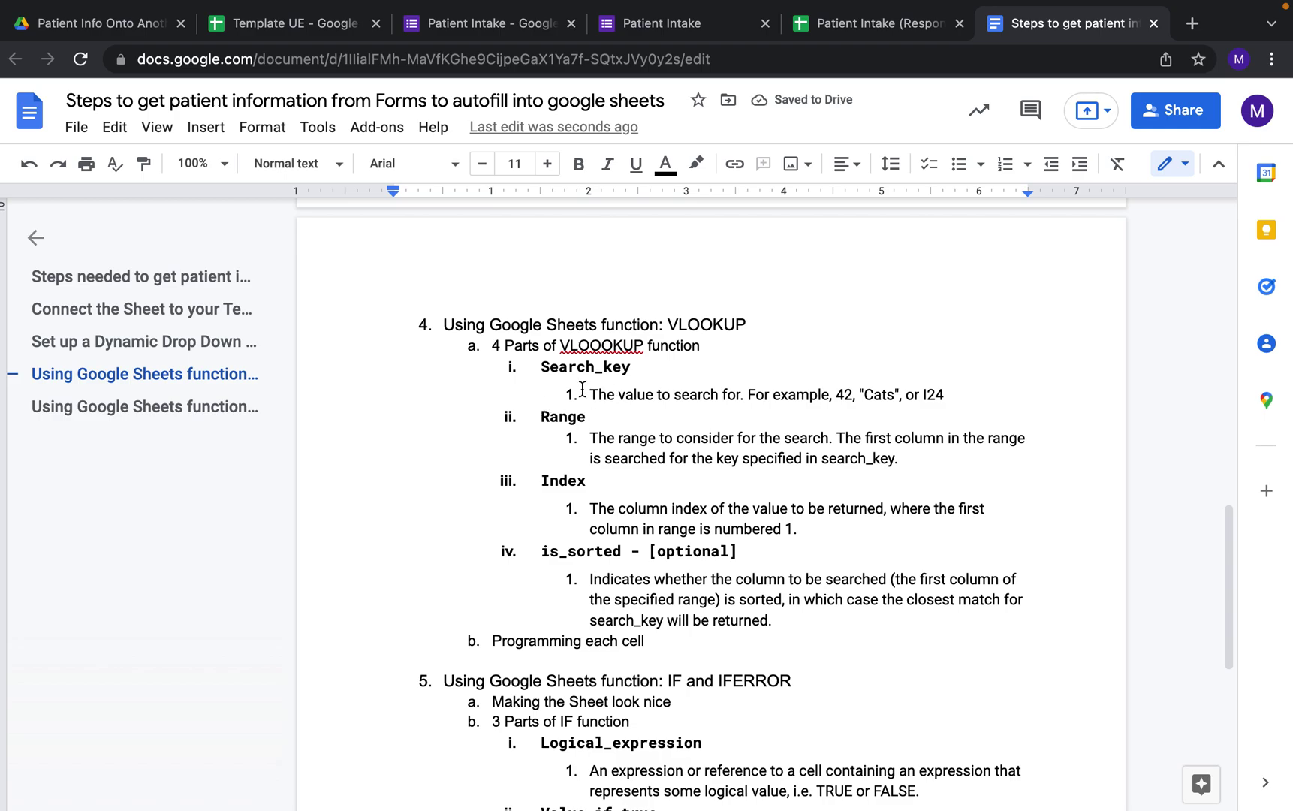
scroll(583, 389, "down", 1)
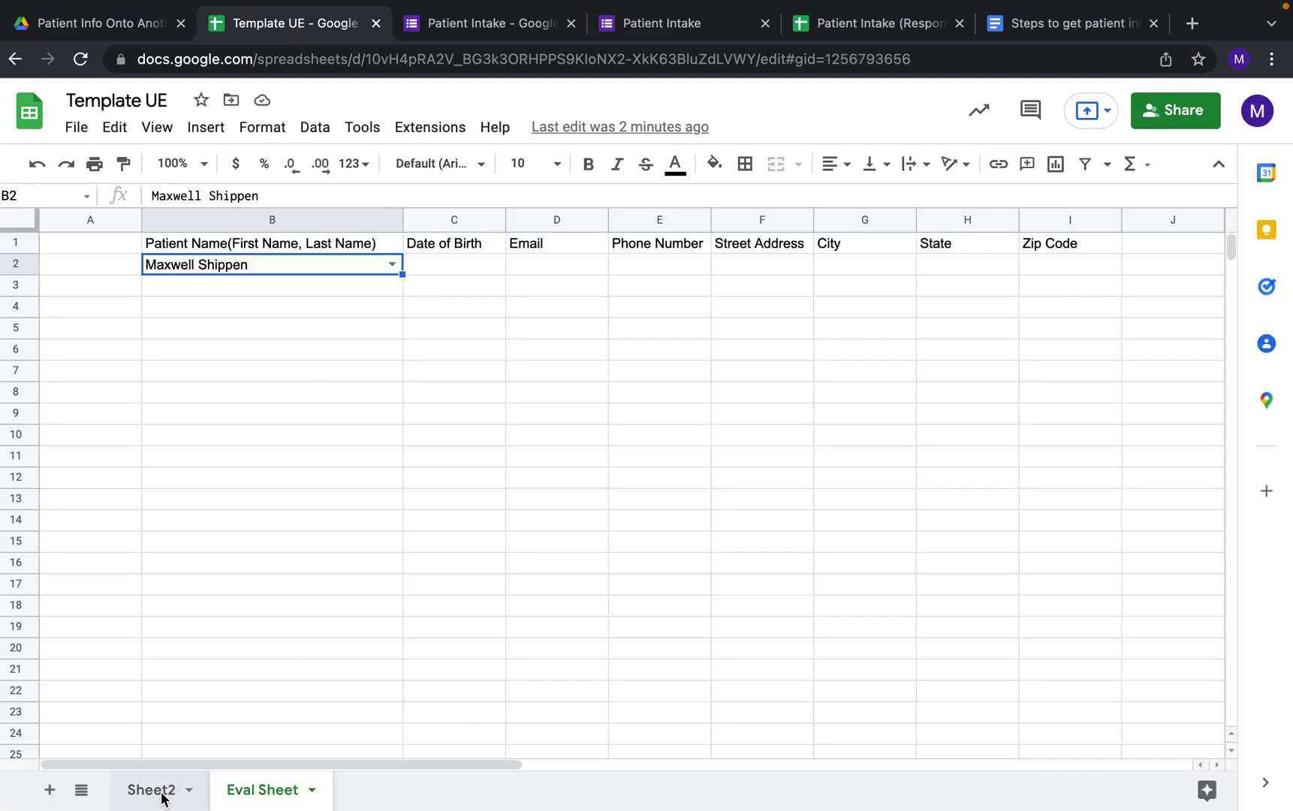
left_click(121, 248)
key("Right")
key("Right")
key("Right")
key("Right")
key("Right")
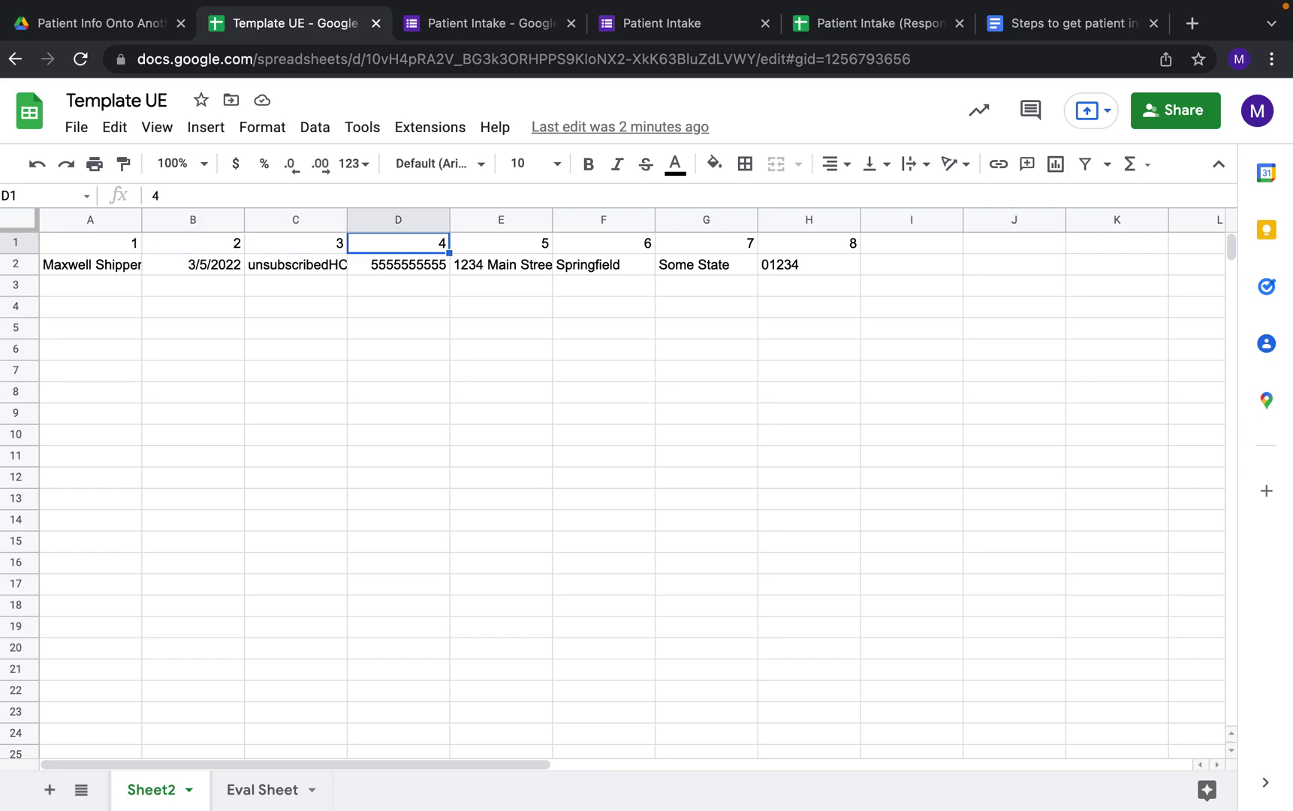
key("Right")
key("Right")
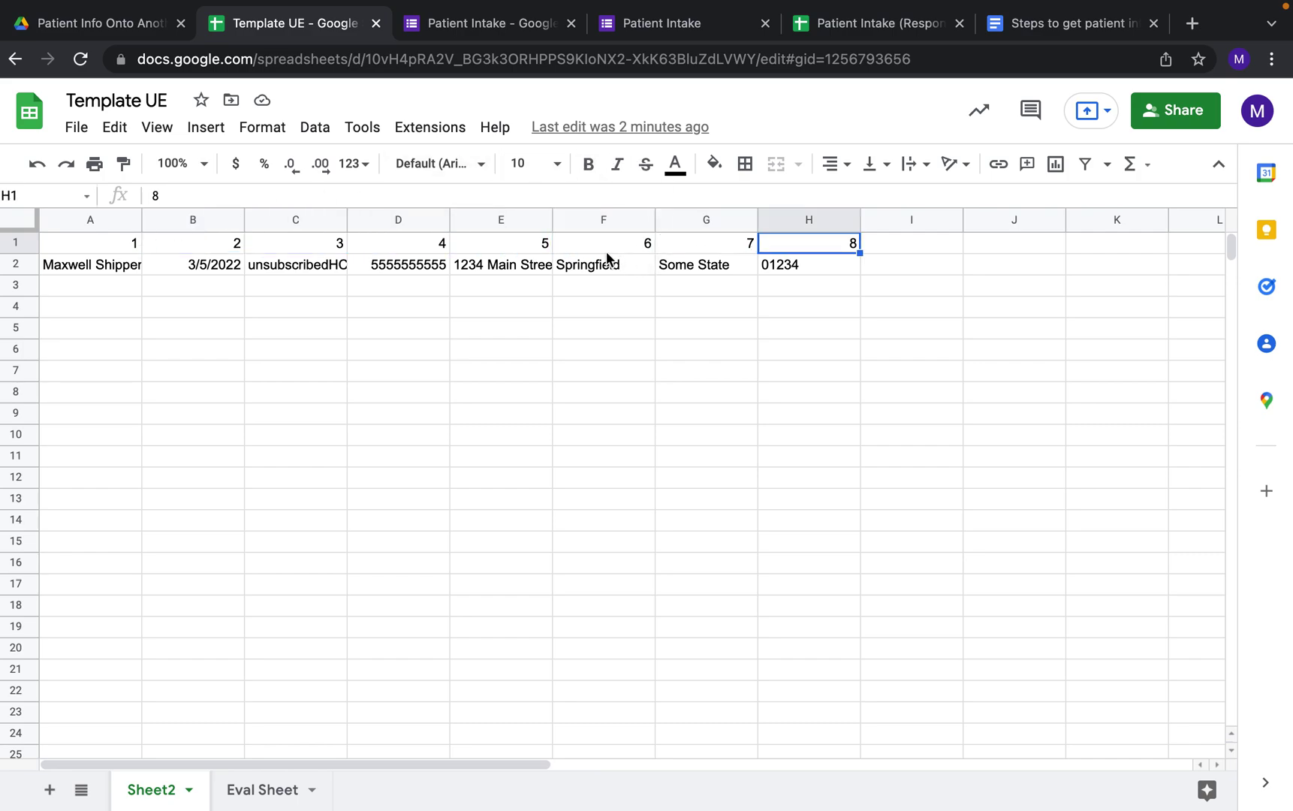
left_click(181, 251)
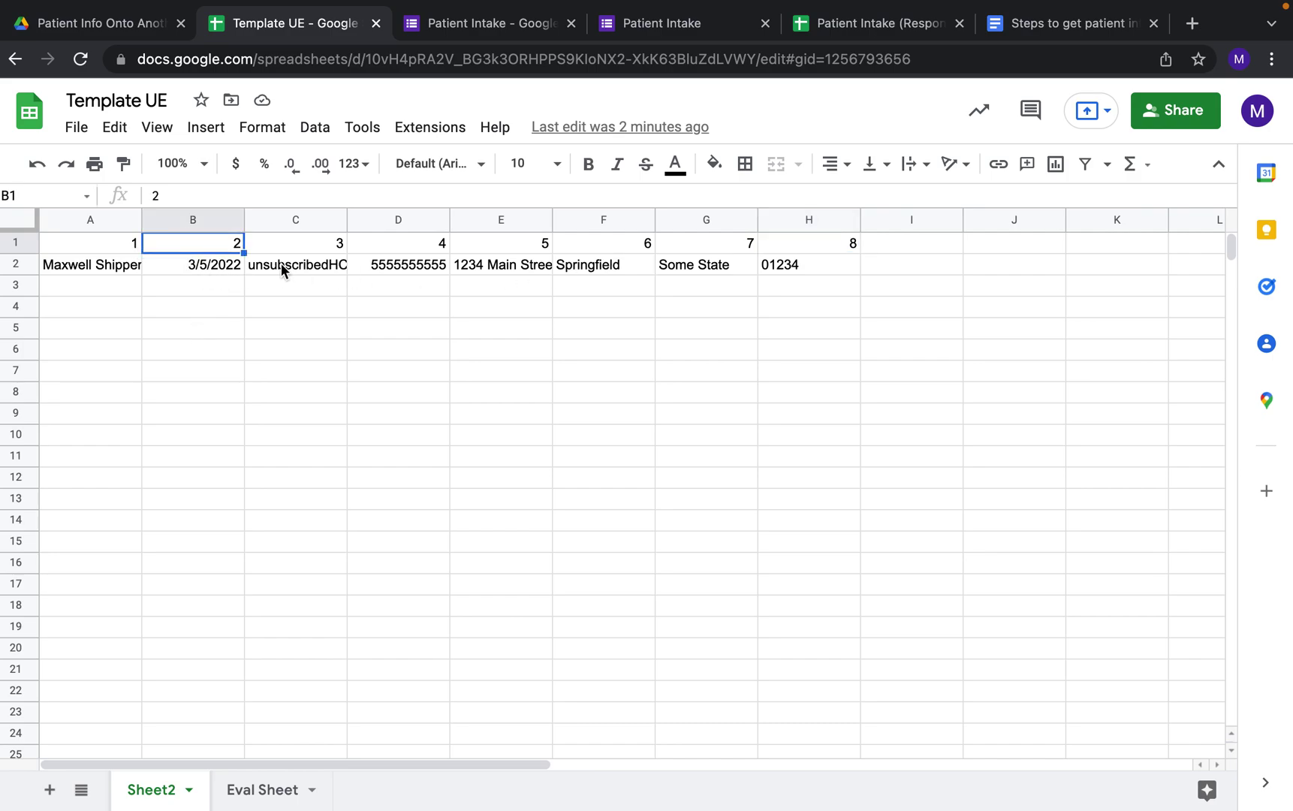
left_click(93, 262)
left_click(197, 250)
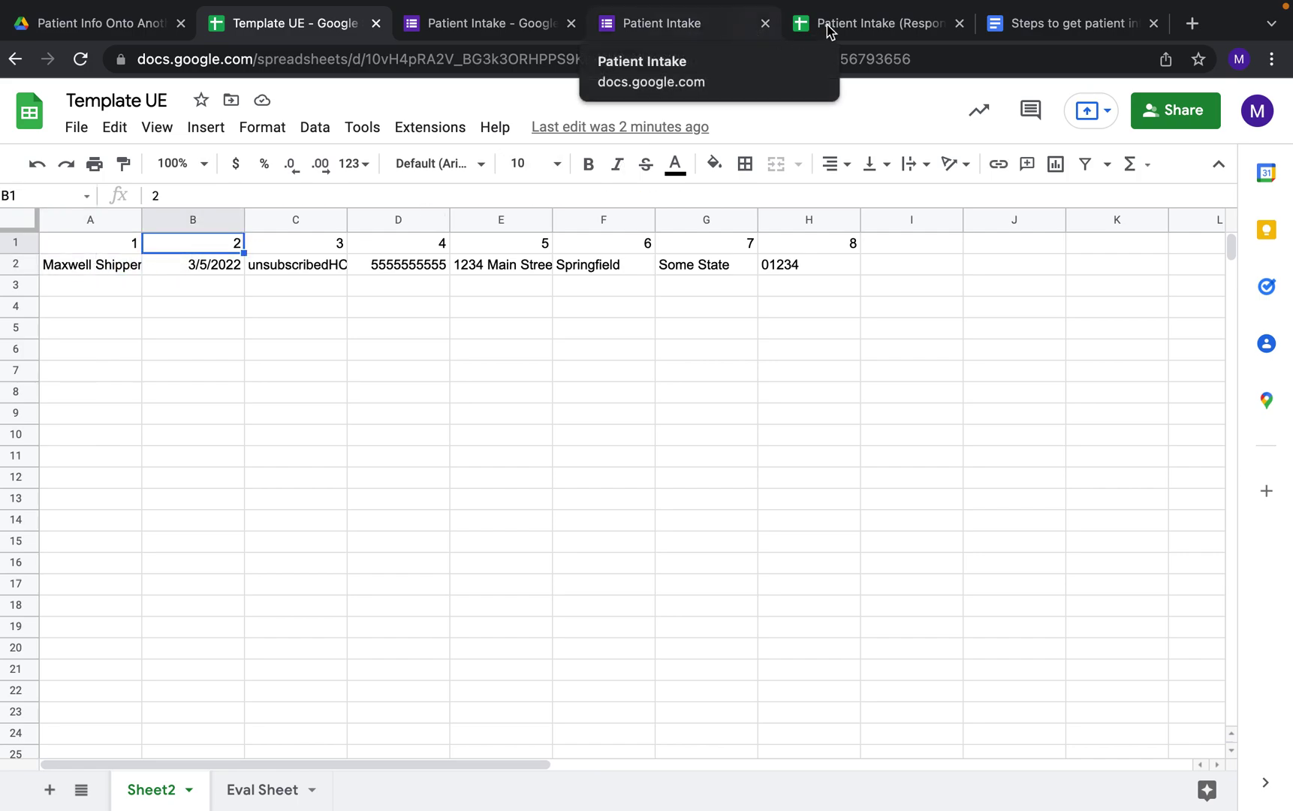
left_click(1044, 27)
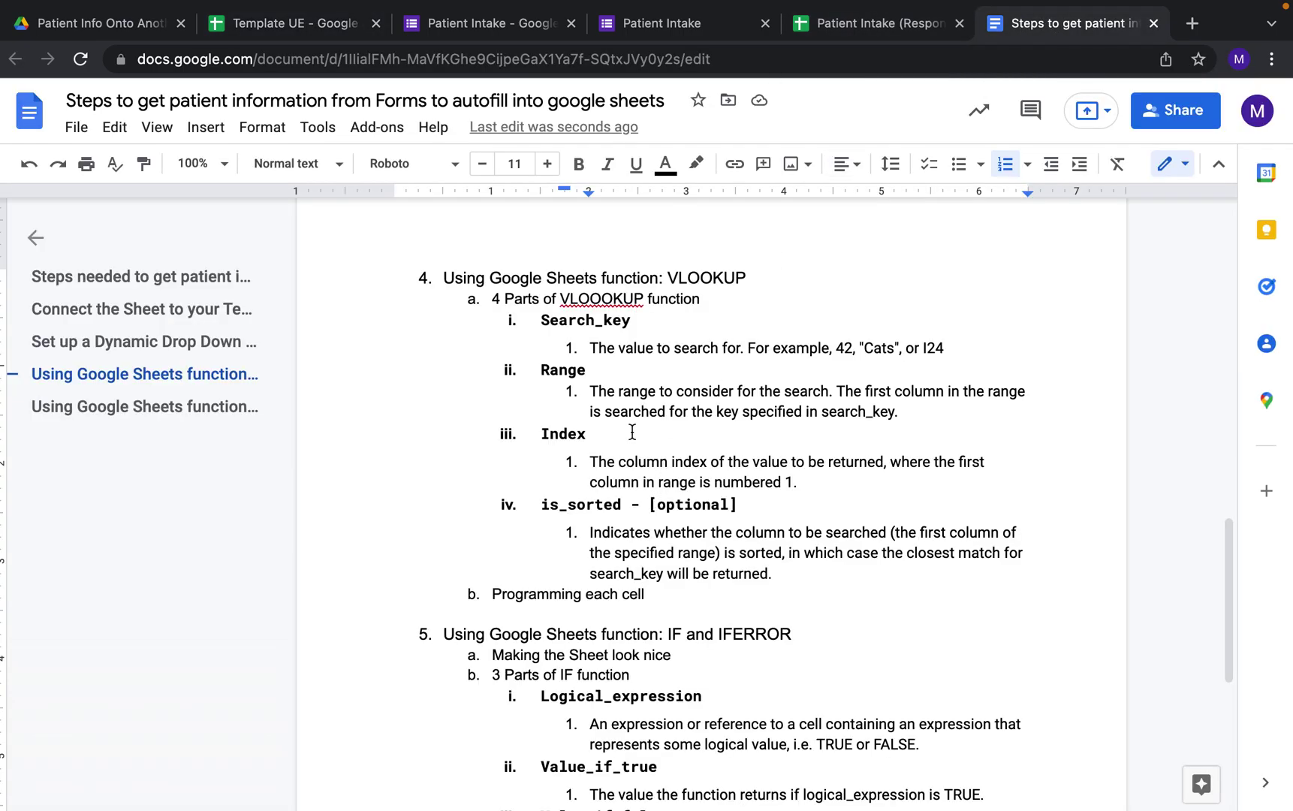
left_click(735, 508)
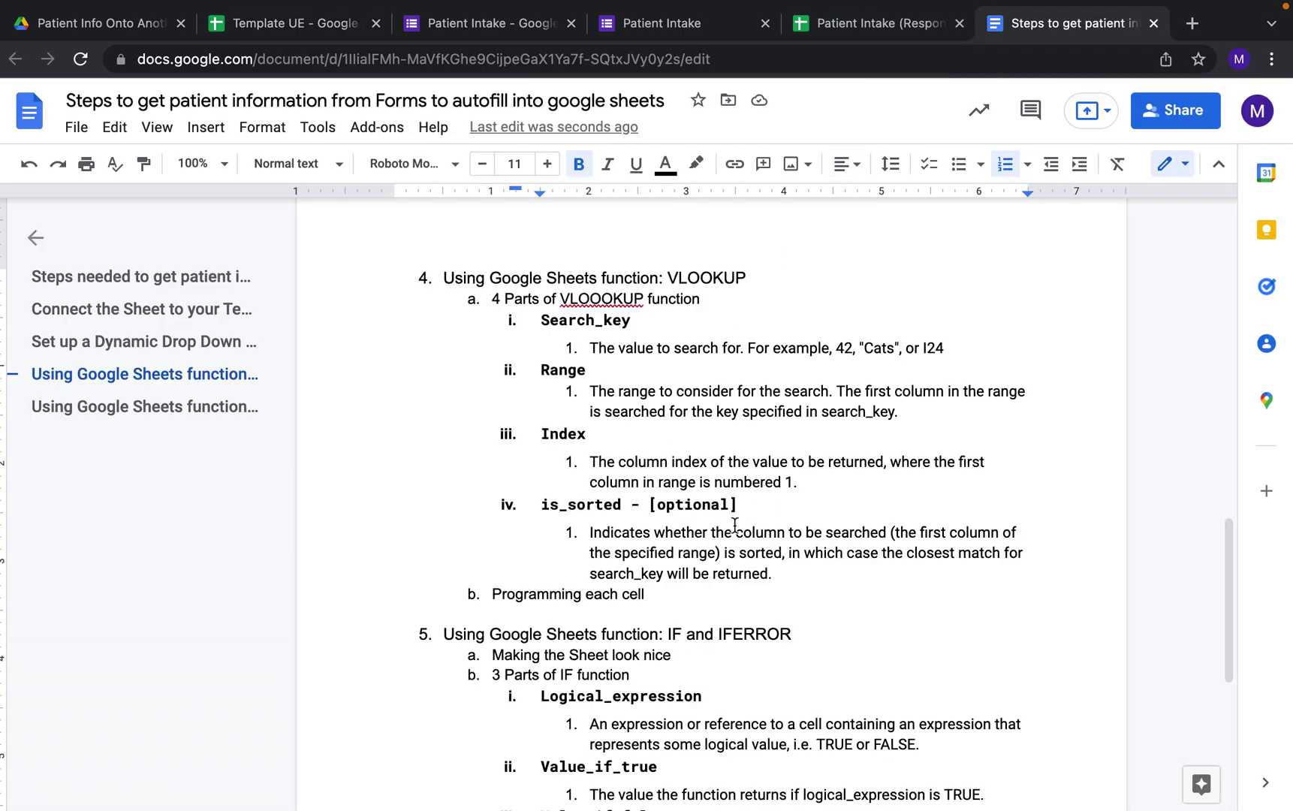
left_click(785, 572)
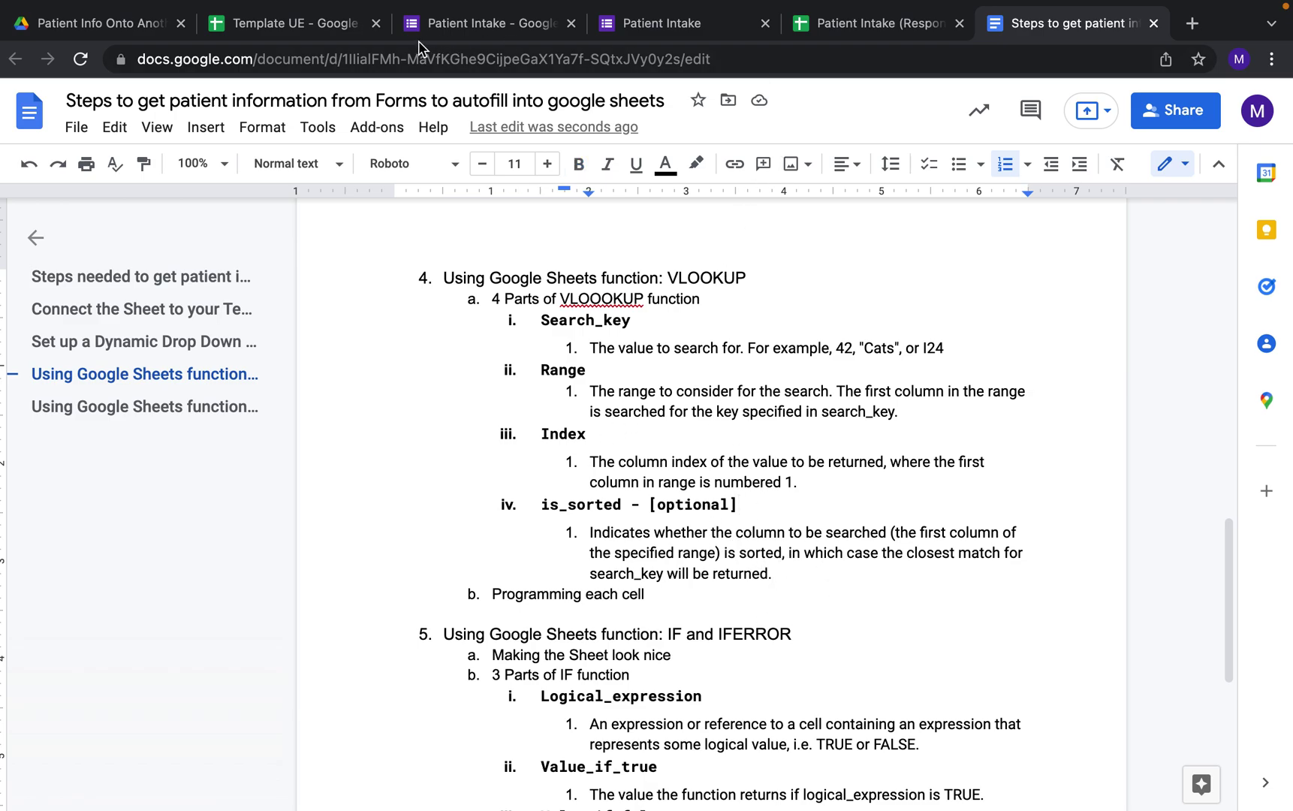
Select the Date of Birth cell C2 on Eval Sheet in the Template UE spreadsheet
left_click(324, 31)
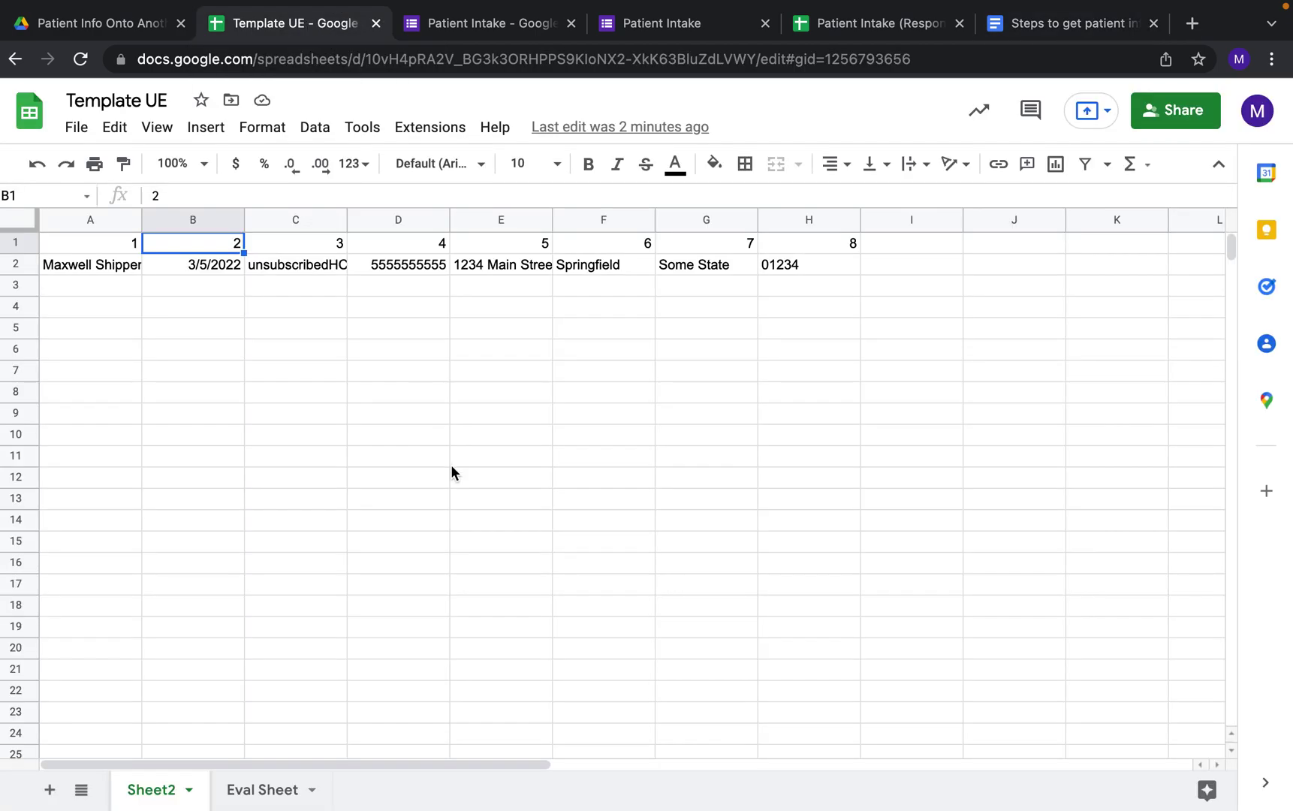
left_click(251, 795)
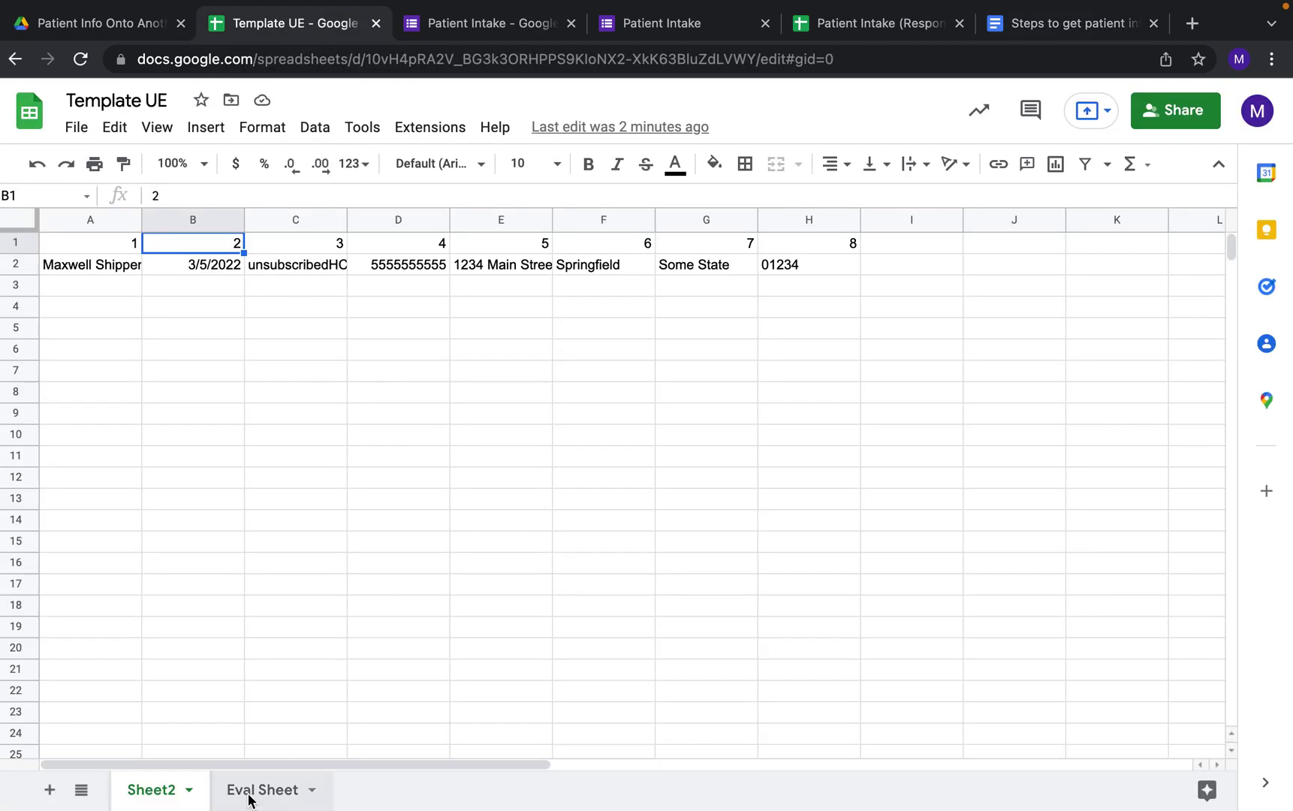
left_click(485, 267)
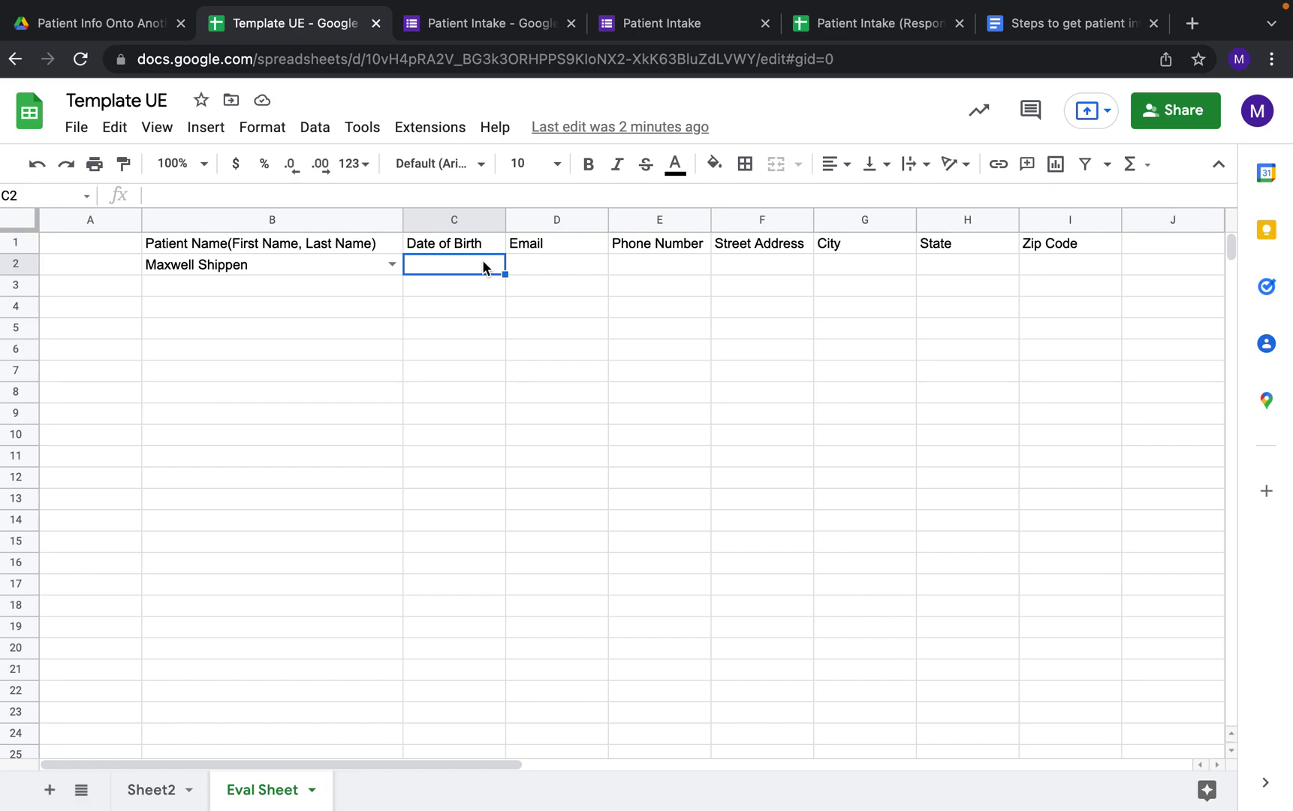
Start =VLOOKUP(B2, in C2, using the patient name as the search key
type("=")
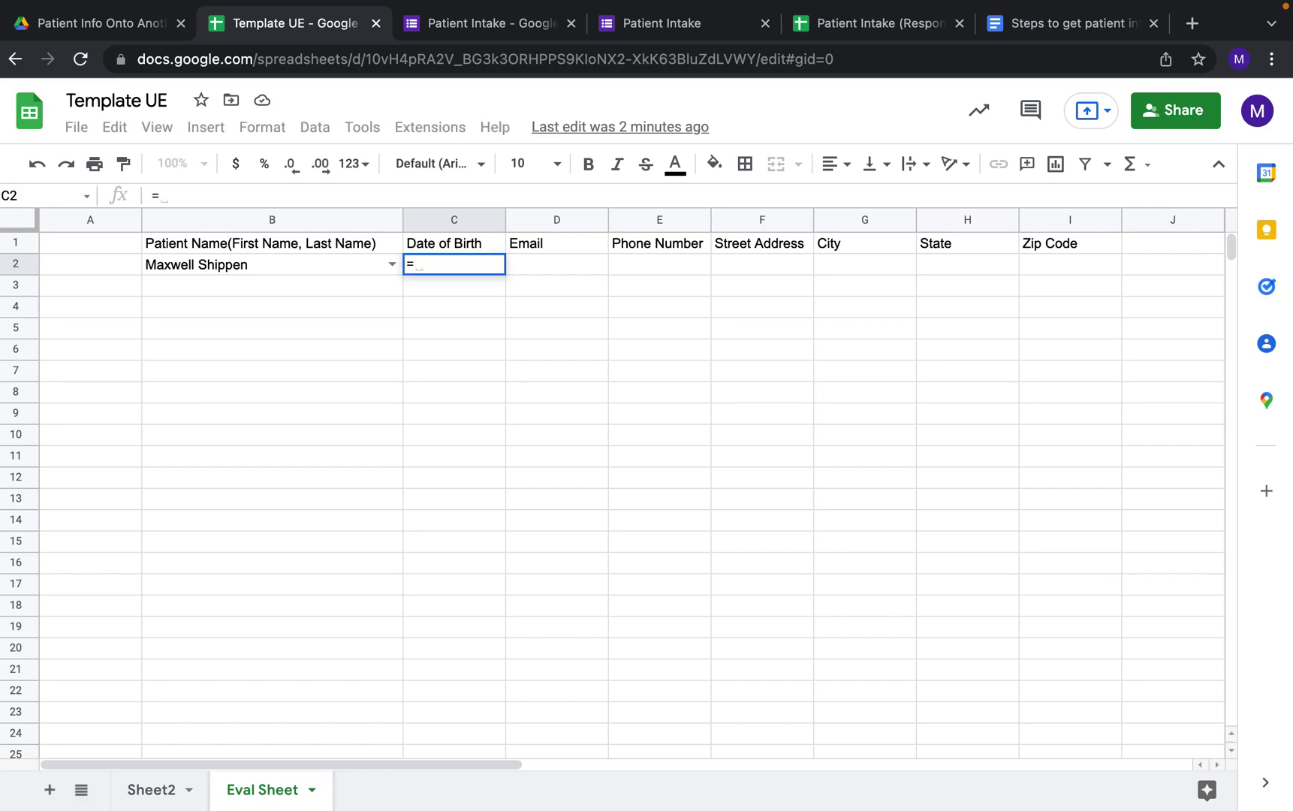
type("vlo")
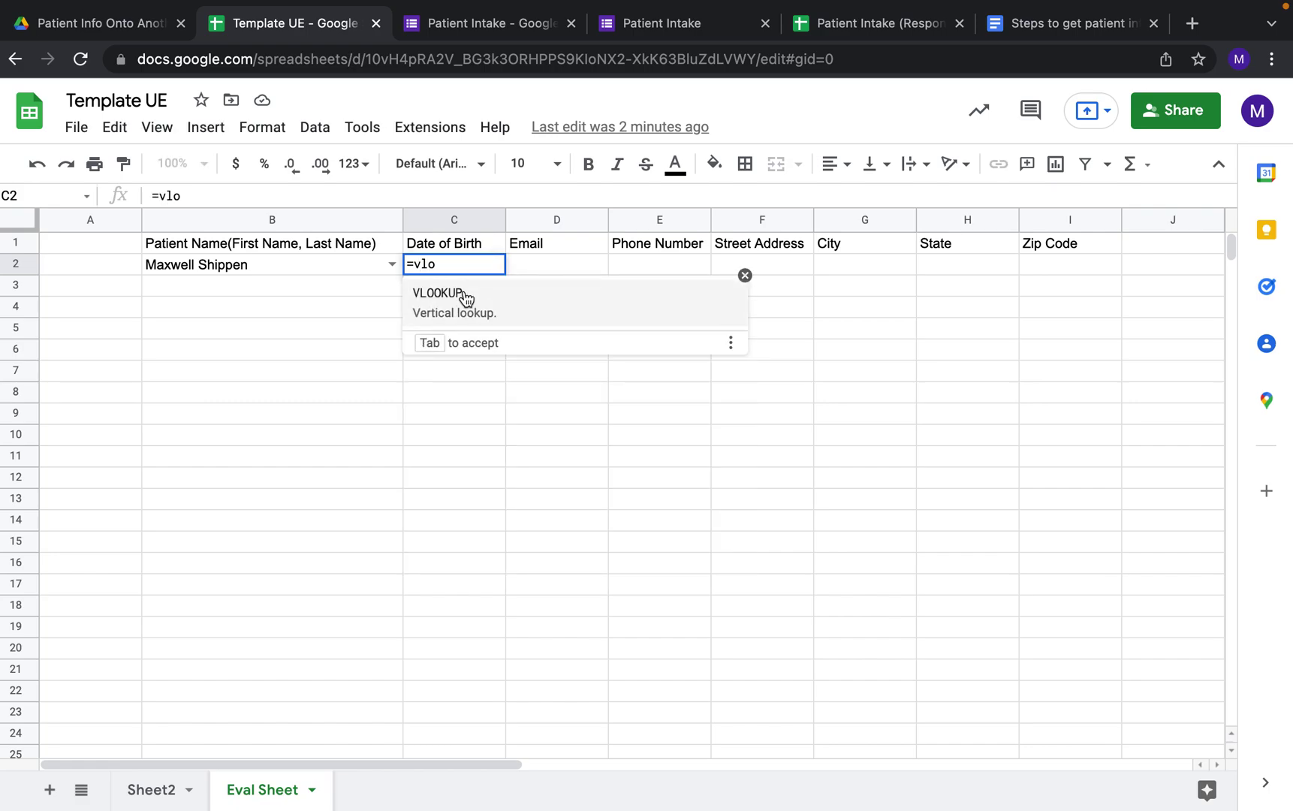
left_click(465, 298)
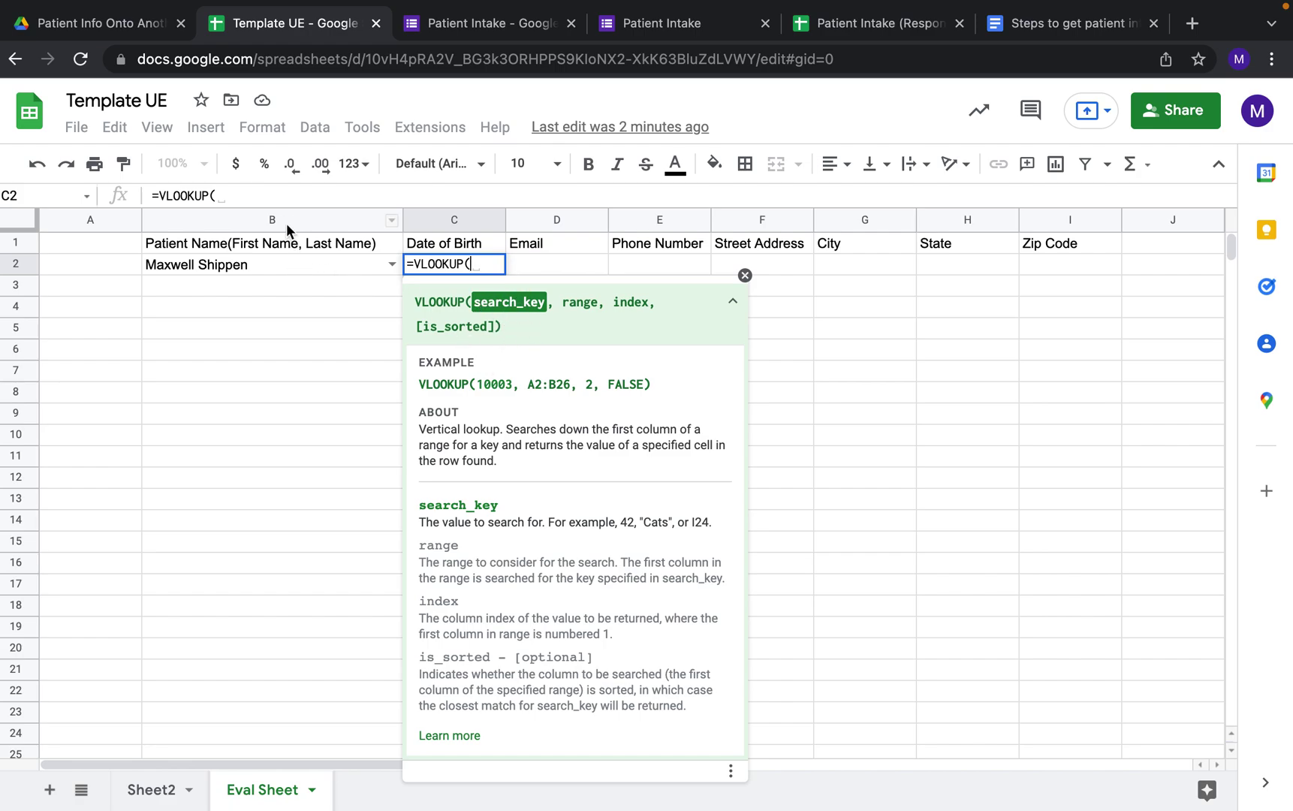
left_click(276, 262)
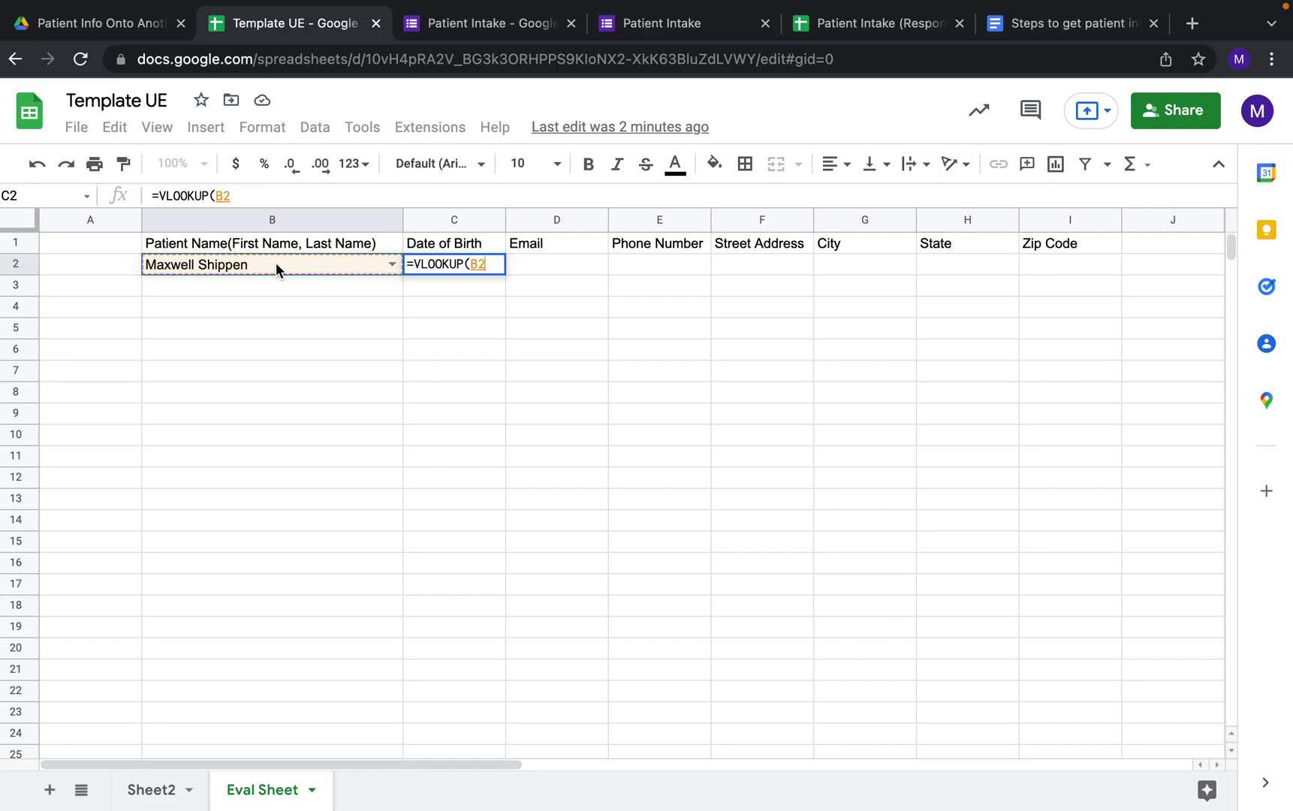
type(",")
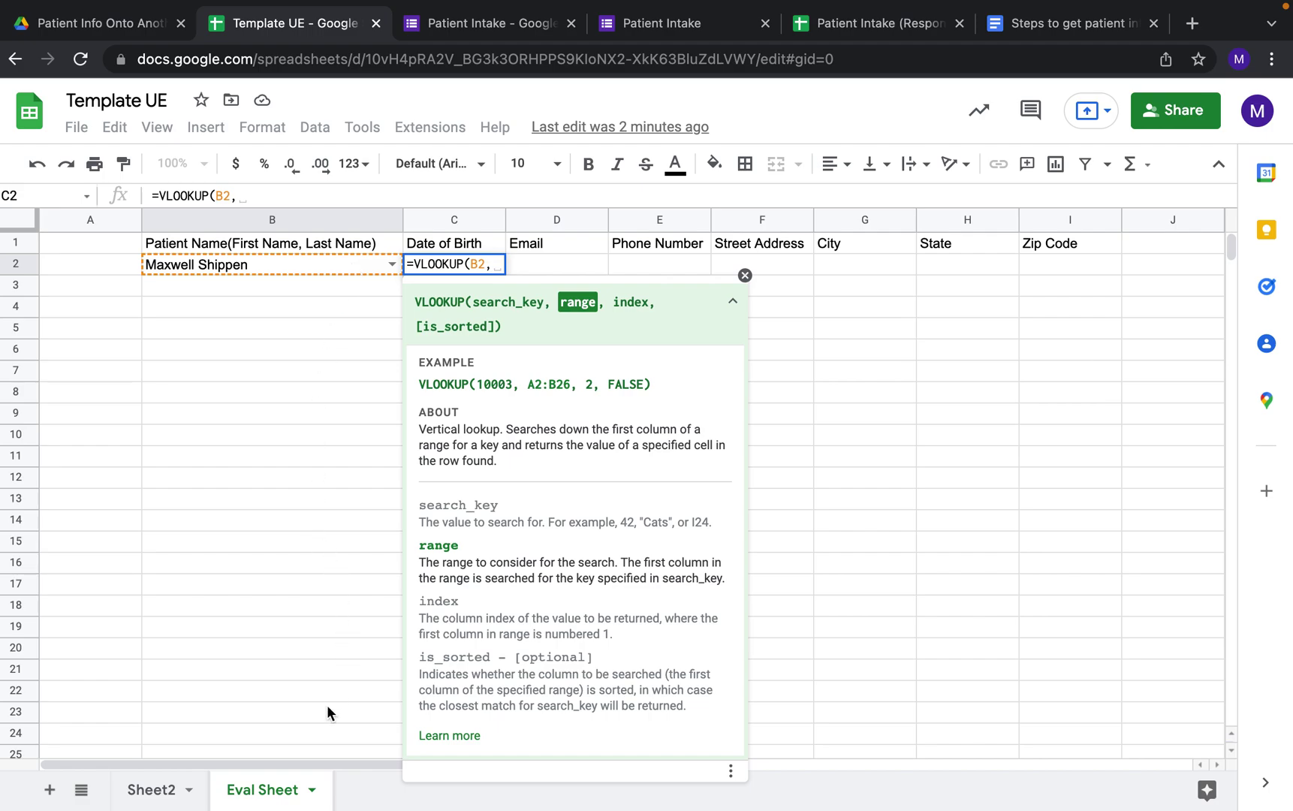
left_click(151, 792)
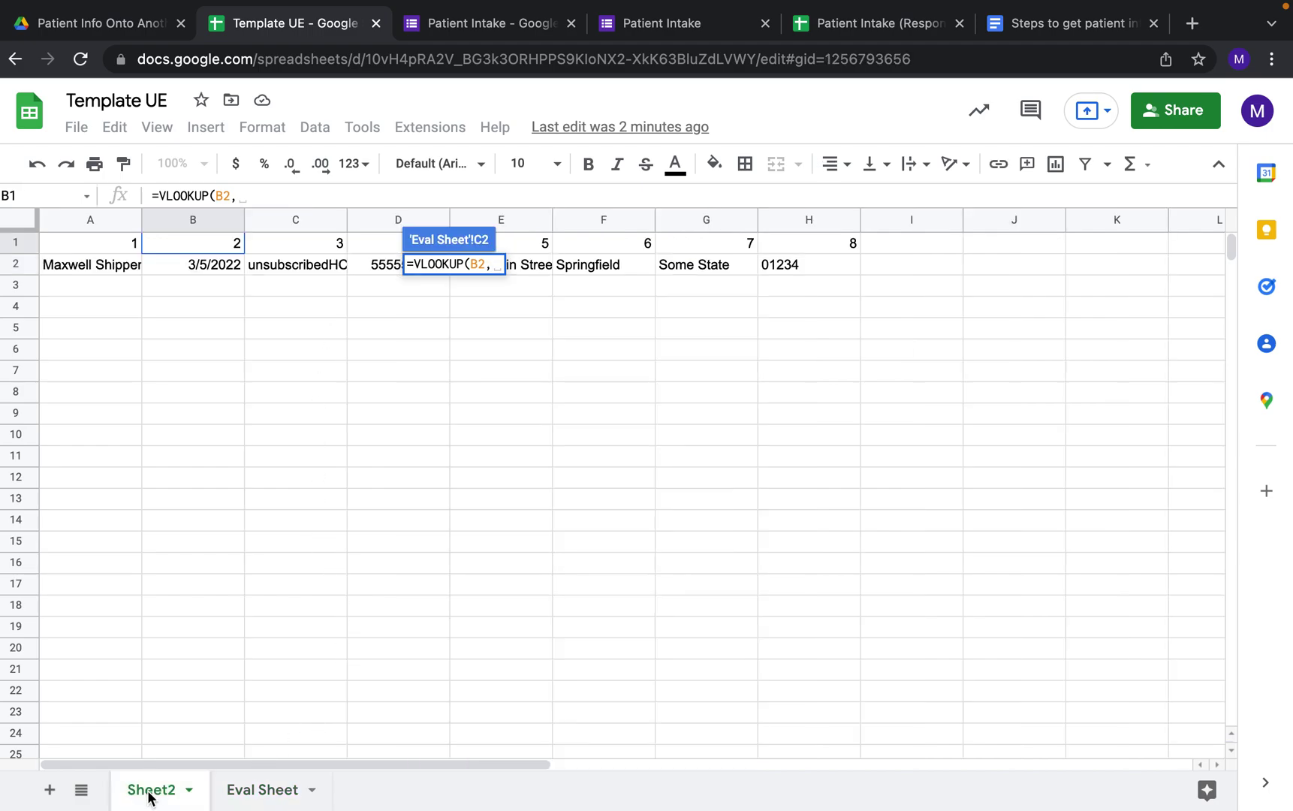
Set the lookup range to Sheet2!A2:H, covering all rows of columns A–H
left_click(132, 272)
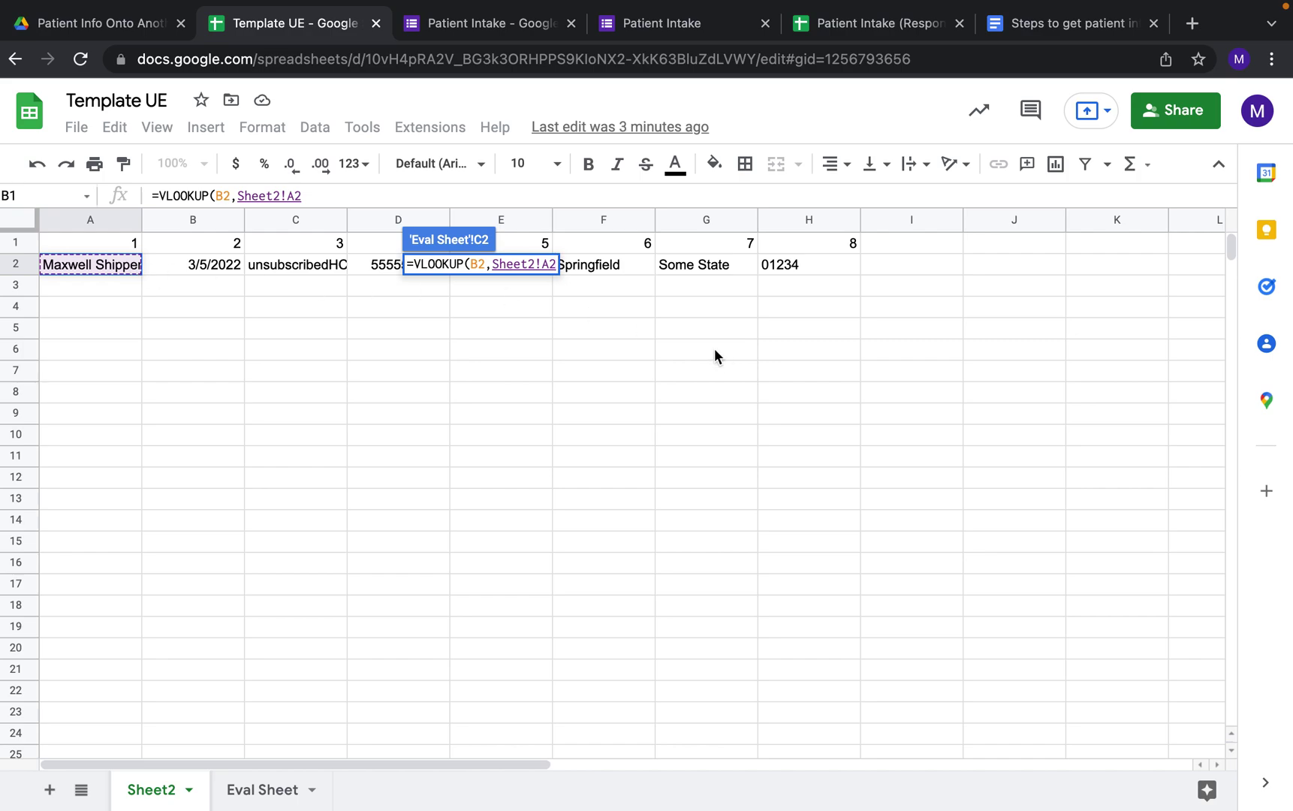
left_click(801, 263, "shift")
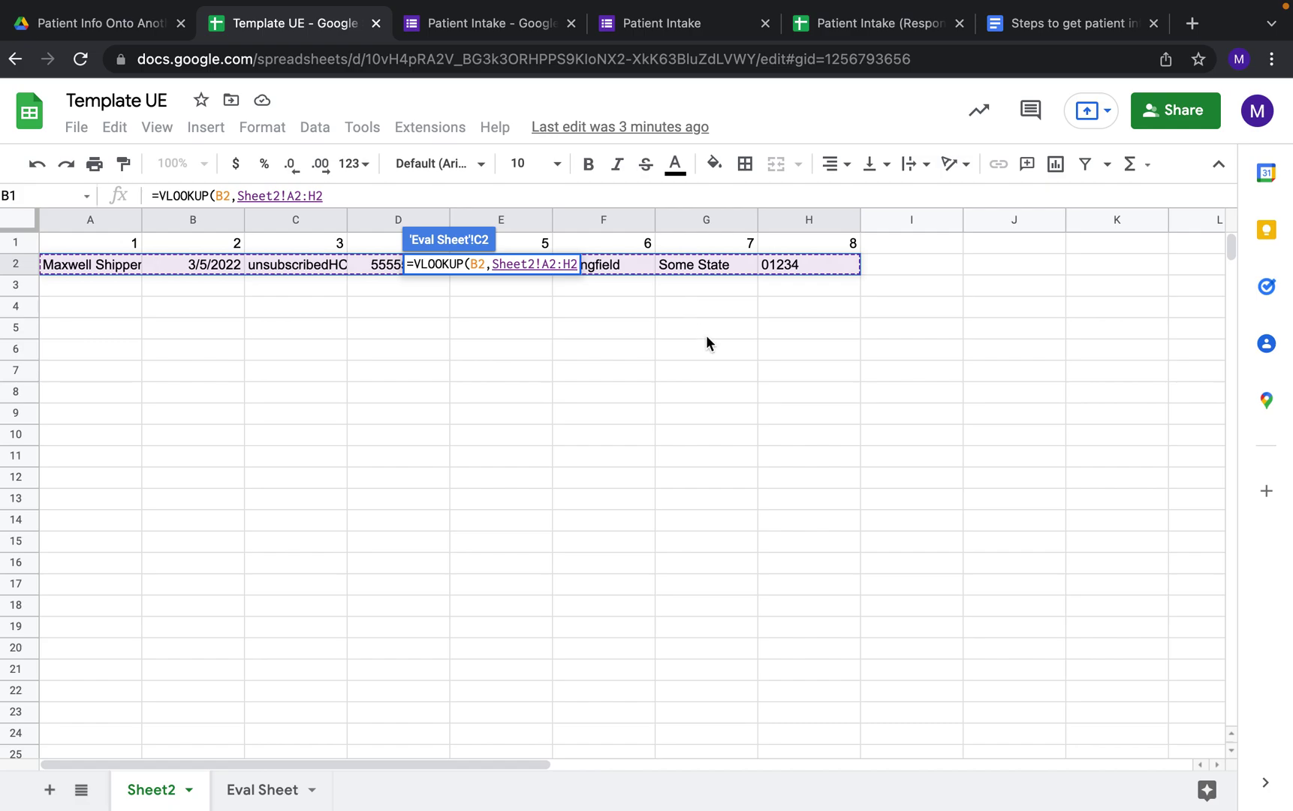
key("BackSpace")
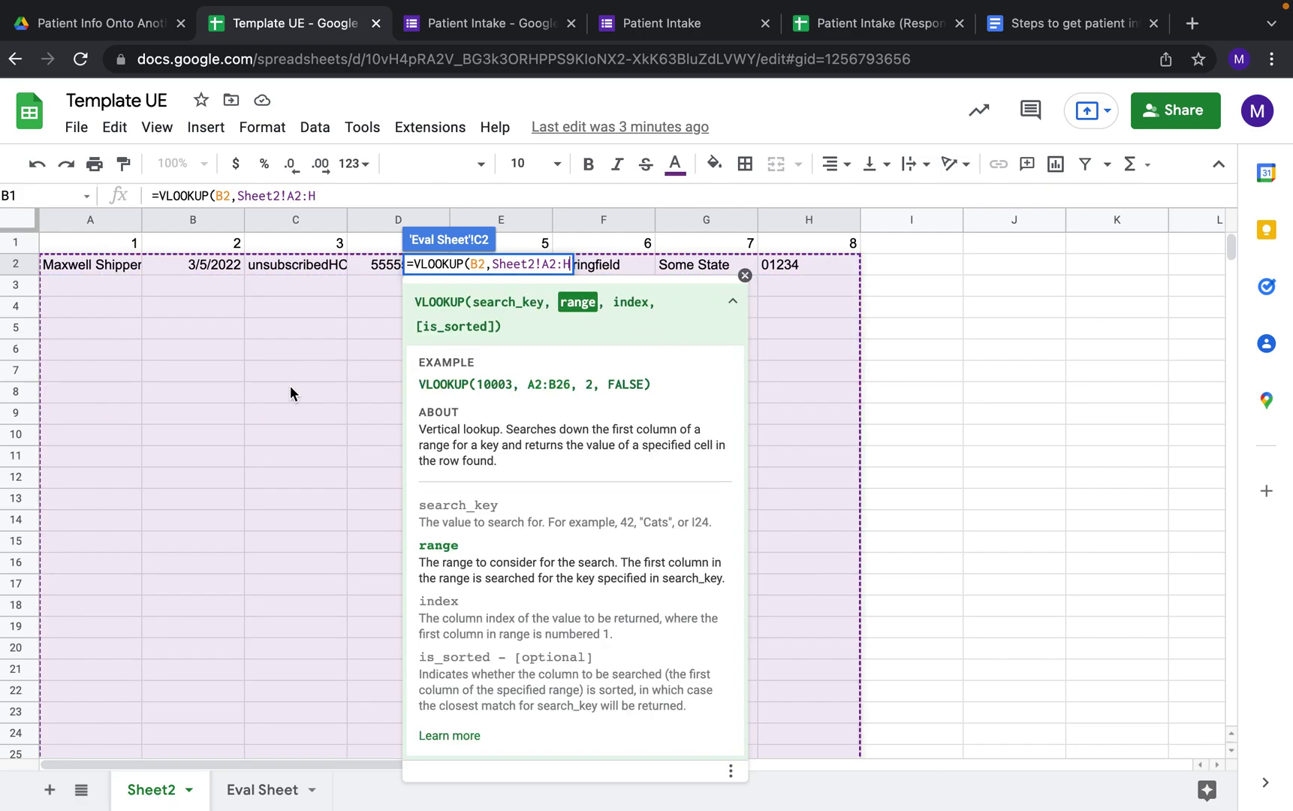
scroll(298, 464, "down", 20)
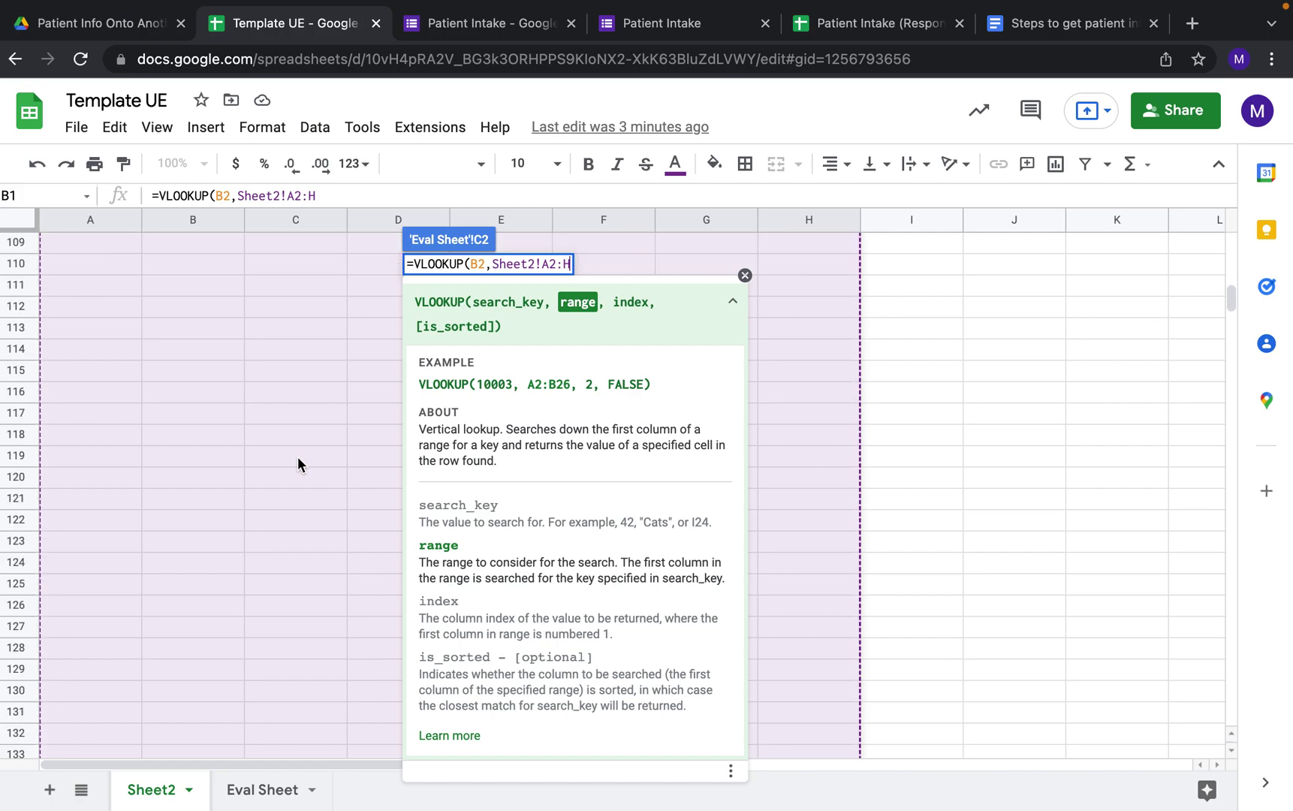
scroll(298, 463, "up", 20)
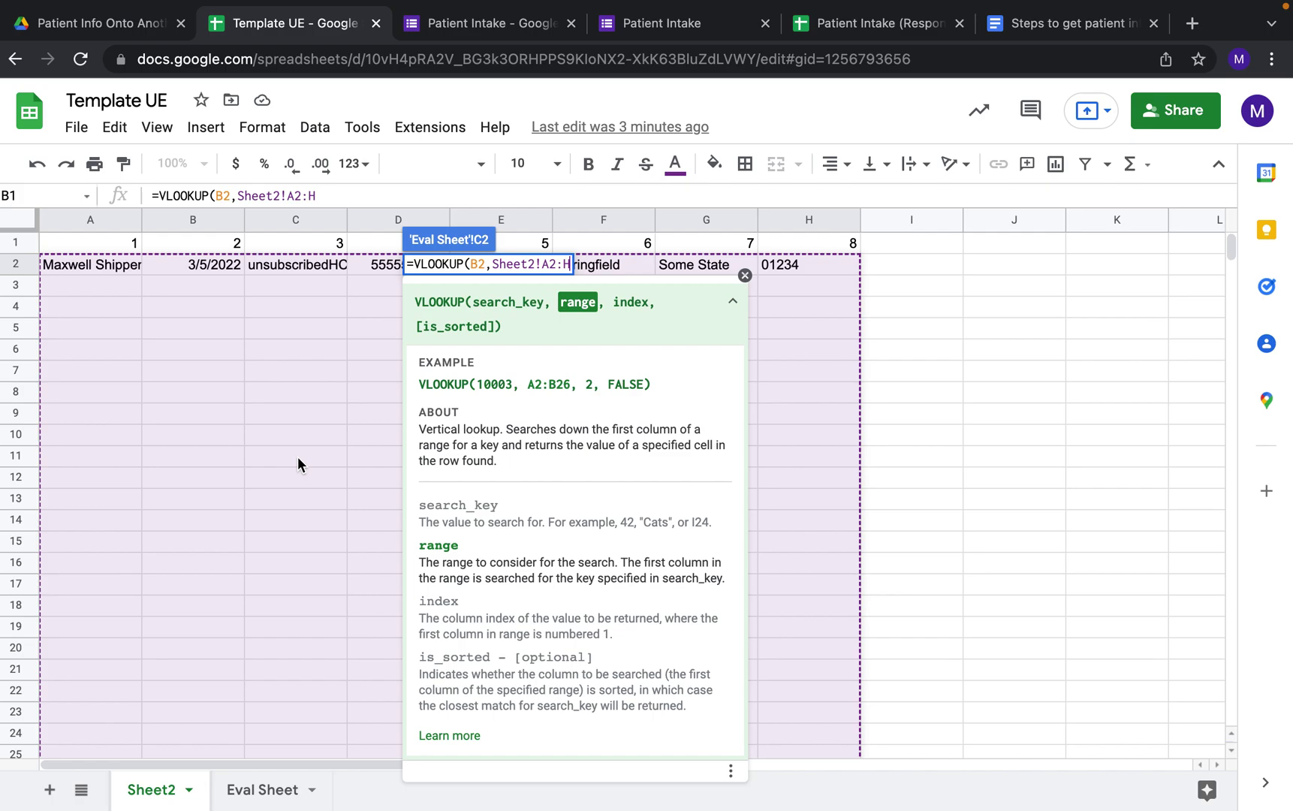
Add index 2 and false for an exact match, then enter the formula
type(",")
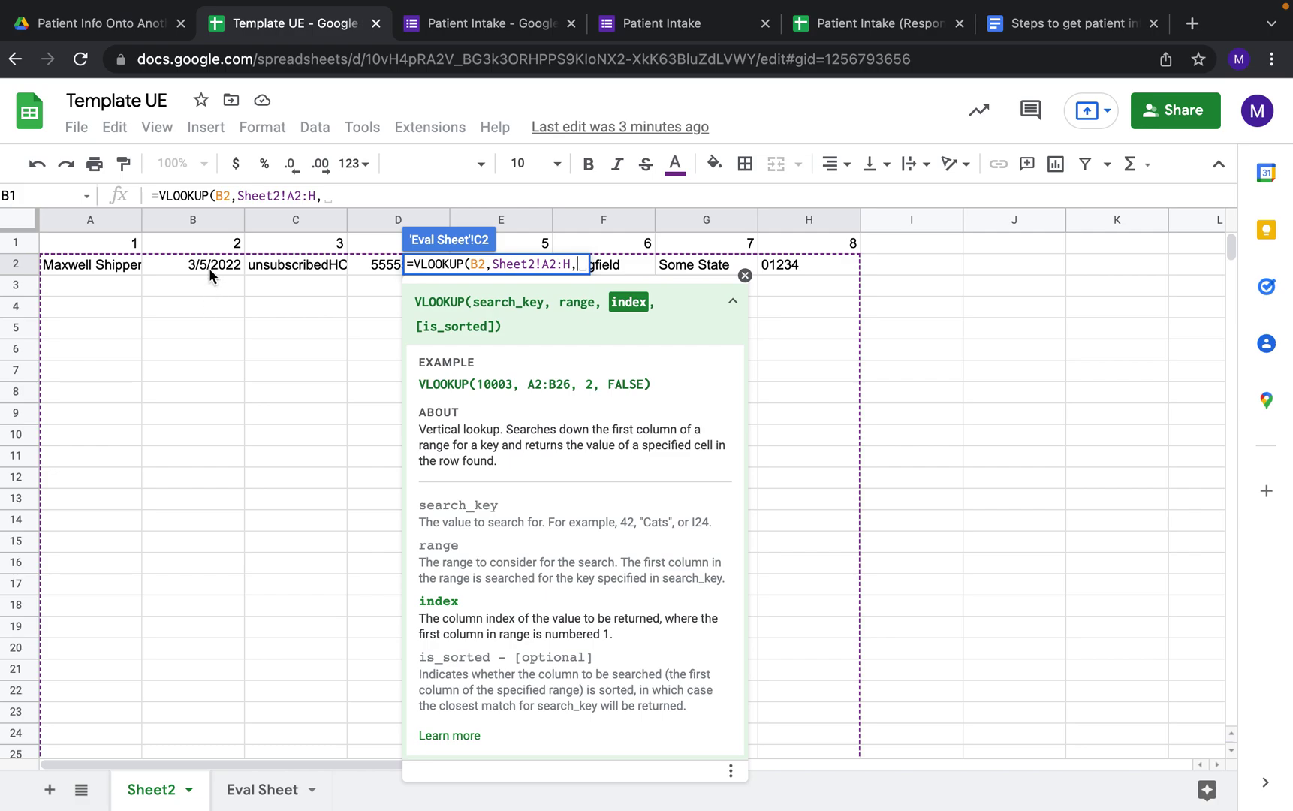
type("2")
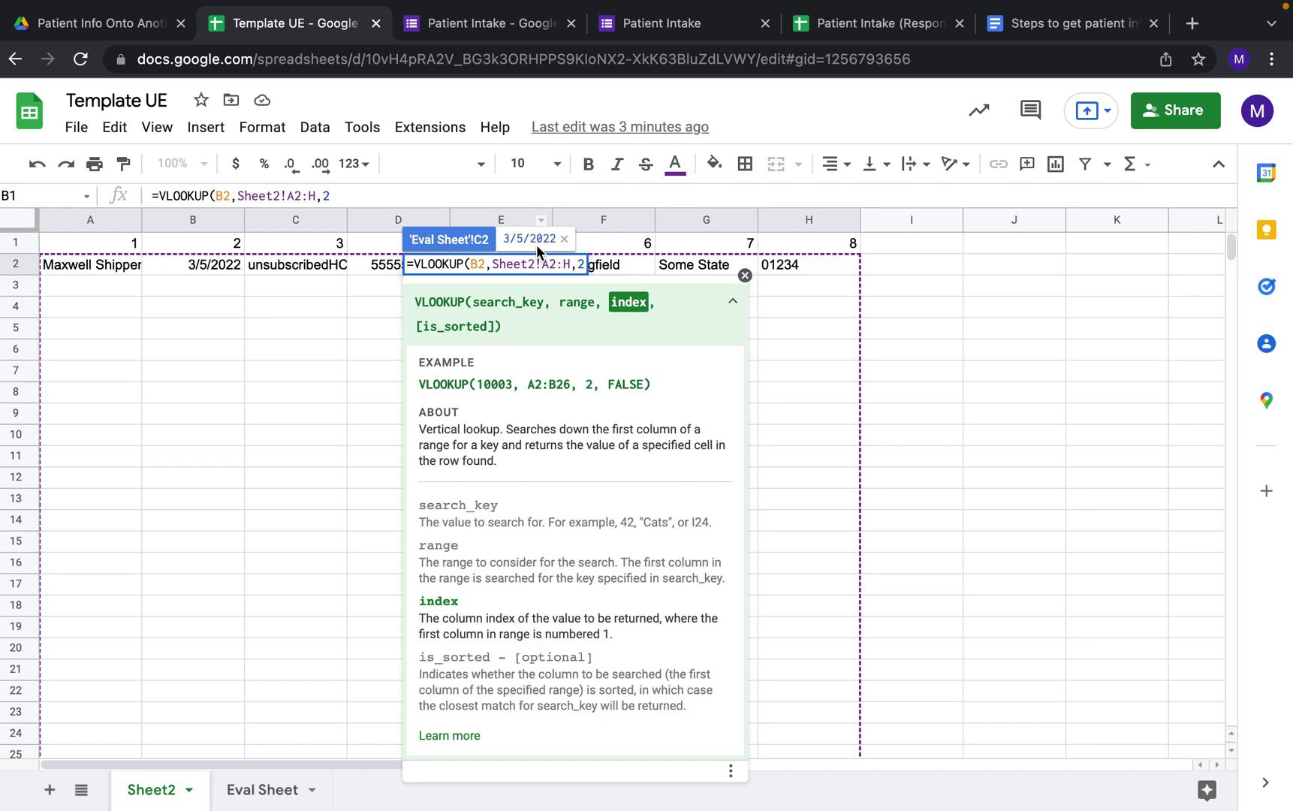
type(",")
type("Fals")
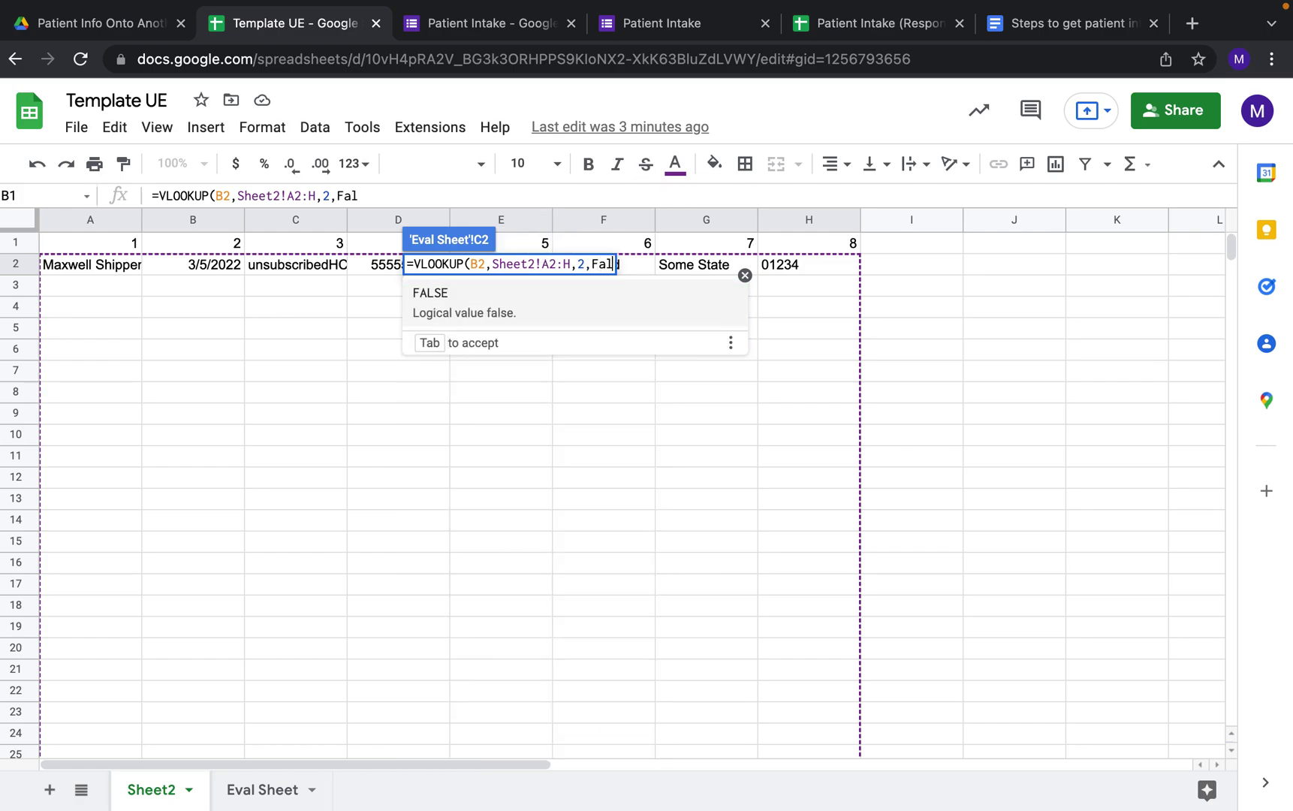
key("BackSpace")
key("BackSpace")
key("BackSpace")
type("alse")
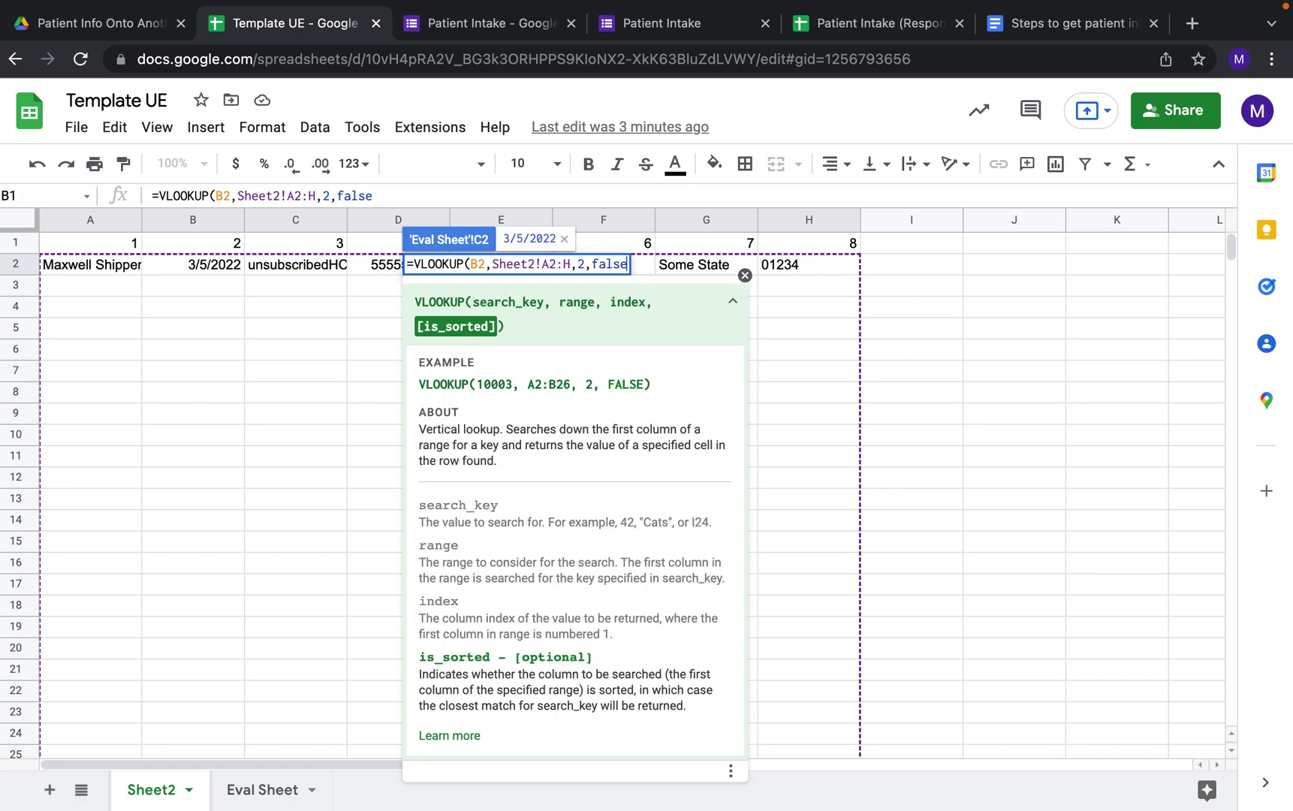
type(")")
key("Return")
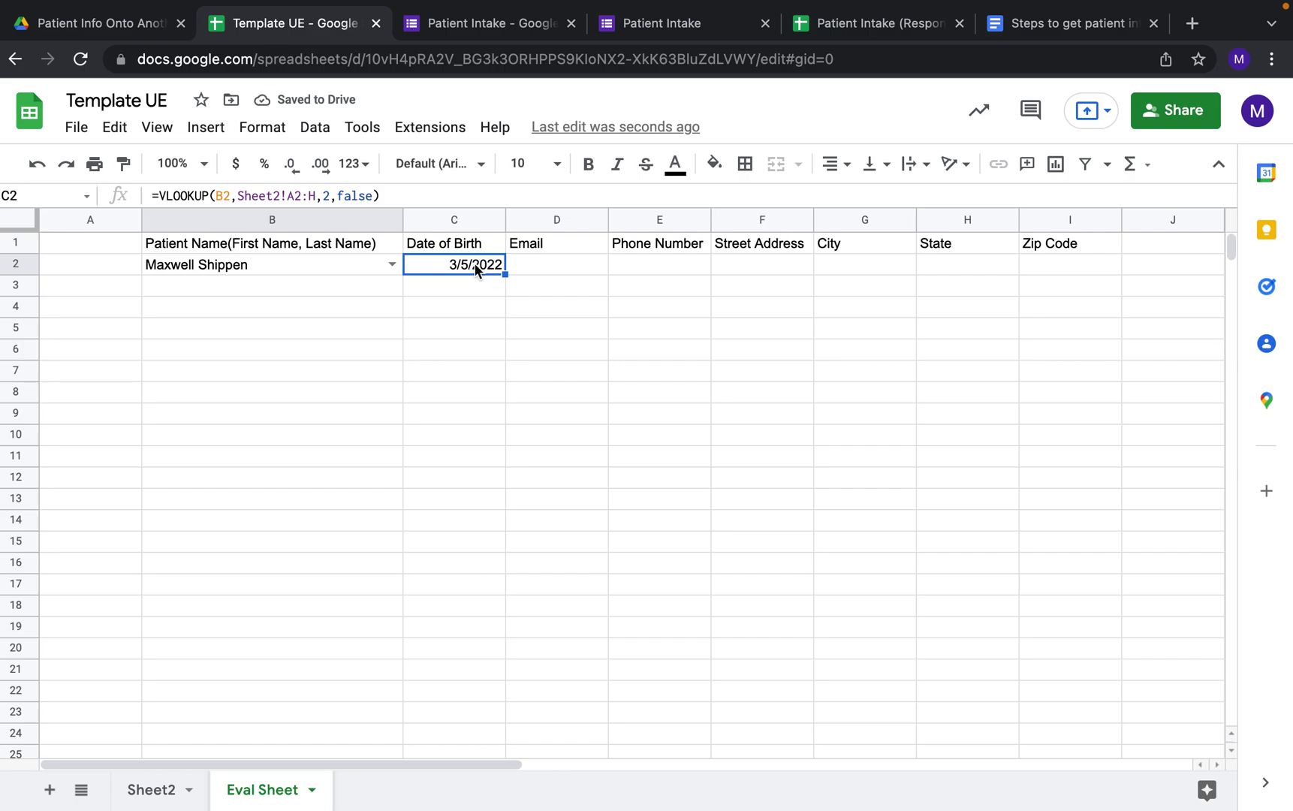
Inspect C2's lookup formula in the formula bar without changing it
left_click(520, 270)
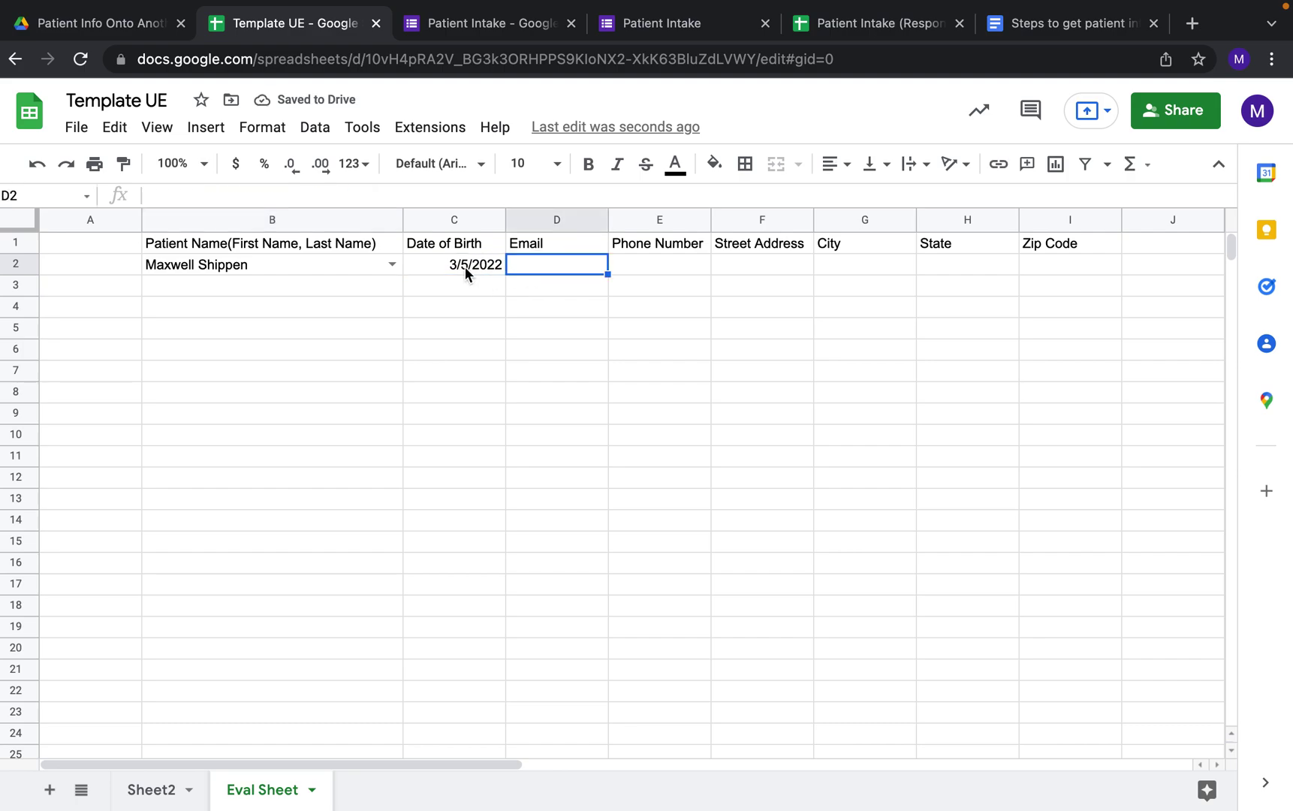
left_click(457, 270)
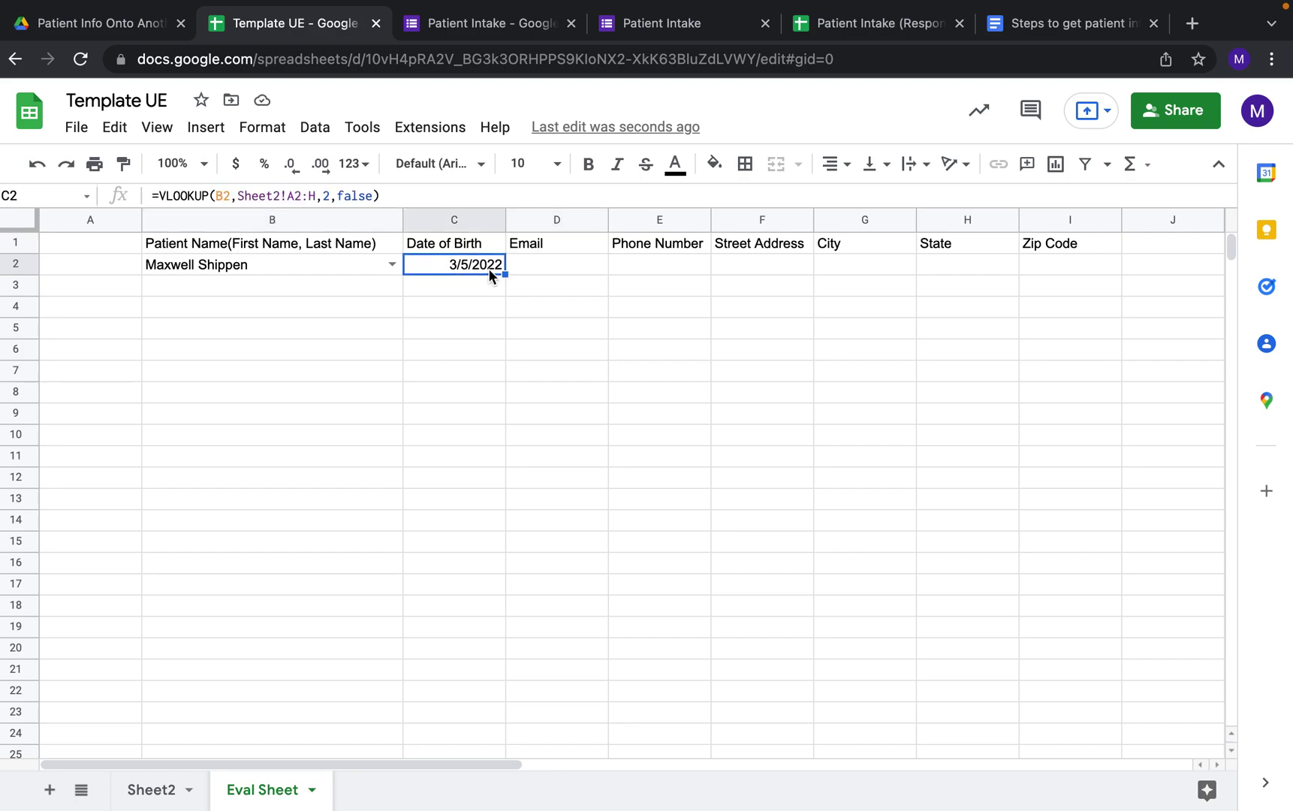
triple_click(389, 193)
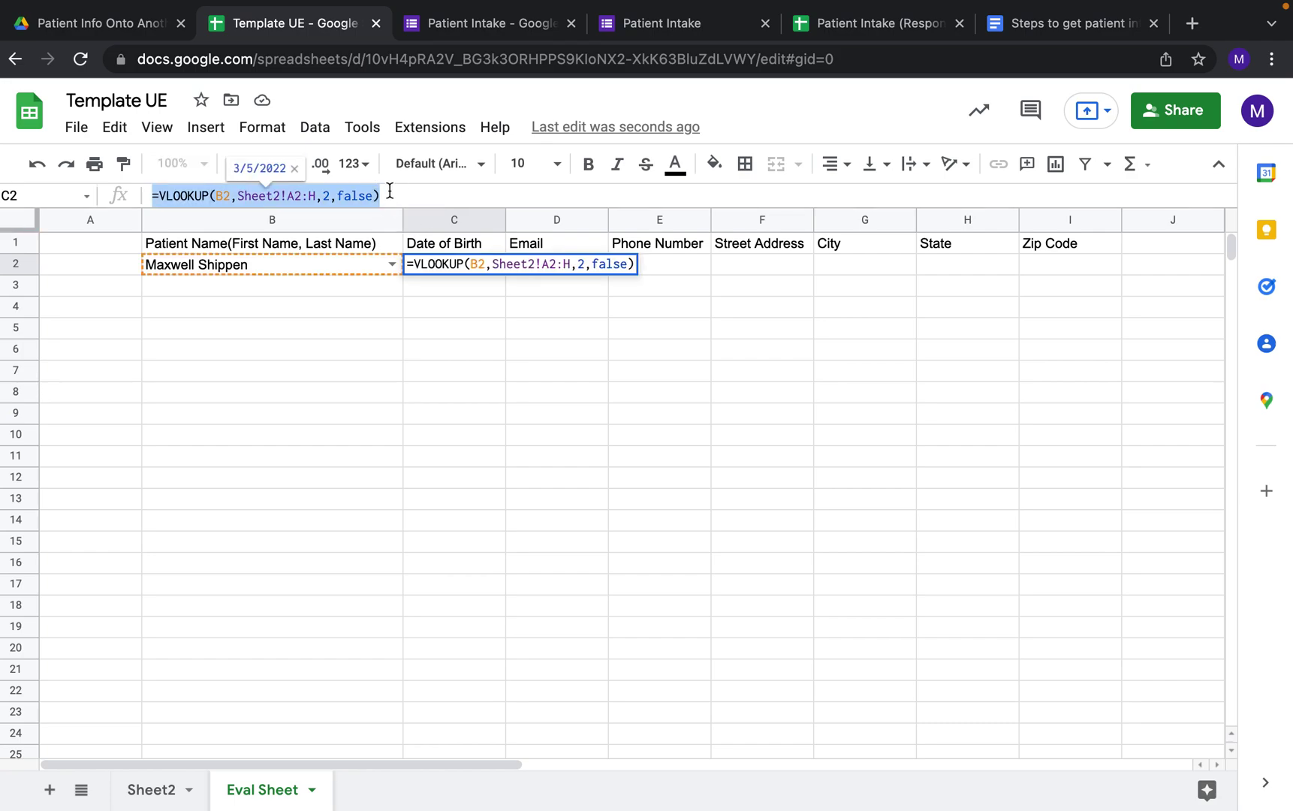
left_click(667, 266)
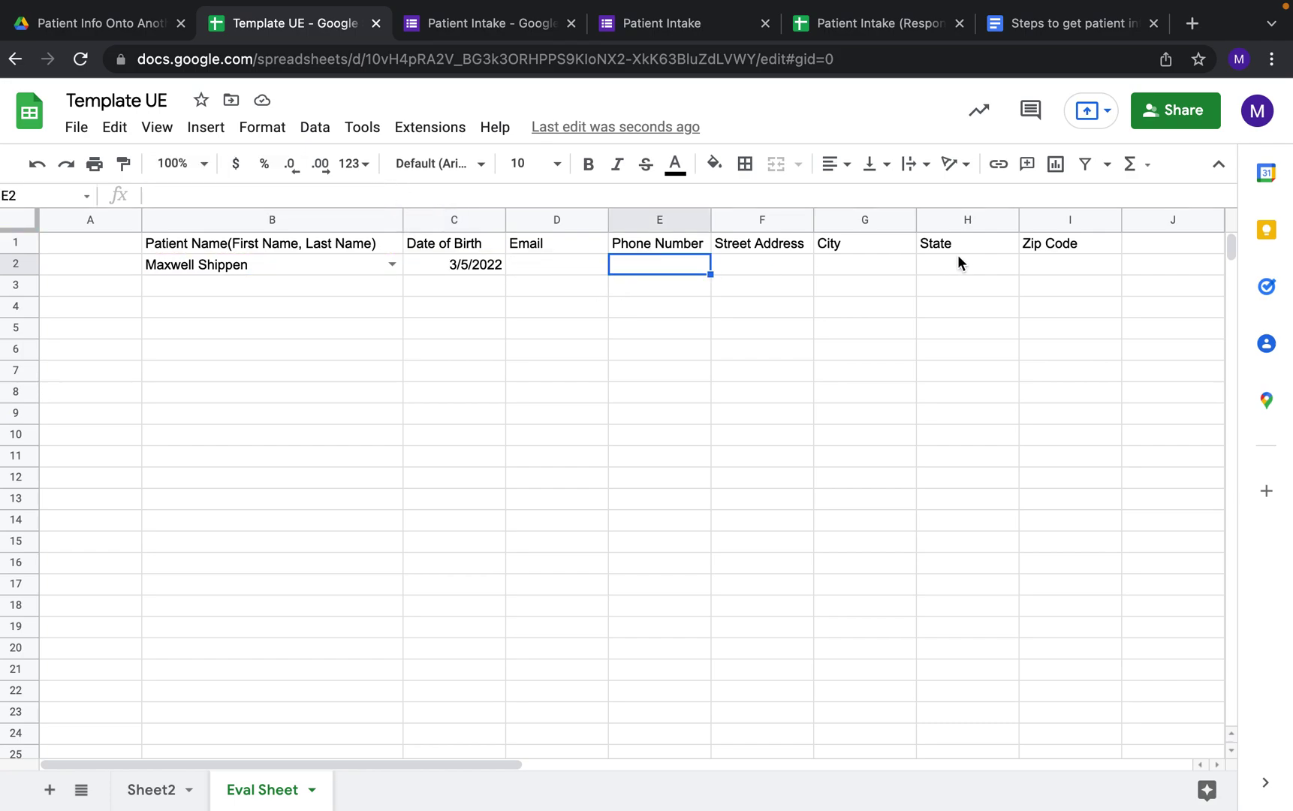
left_click(486, 266)
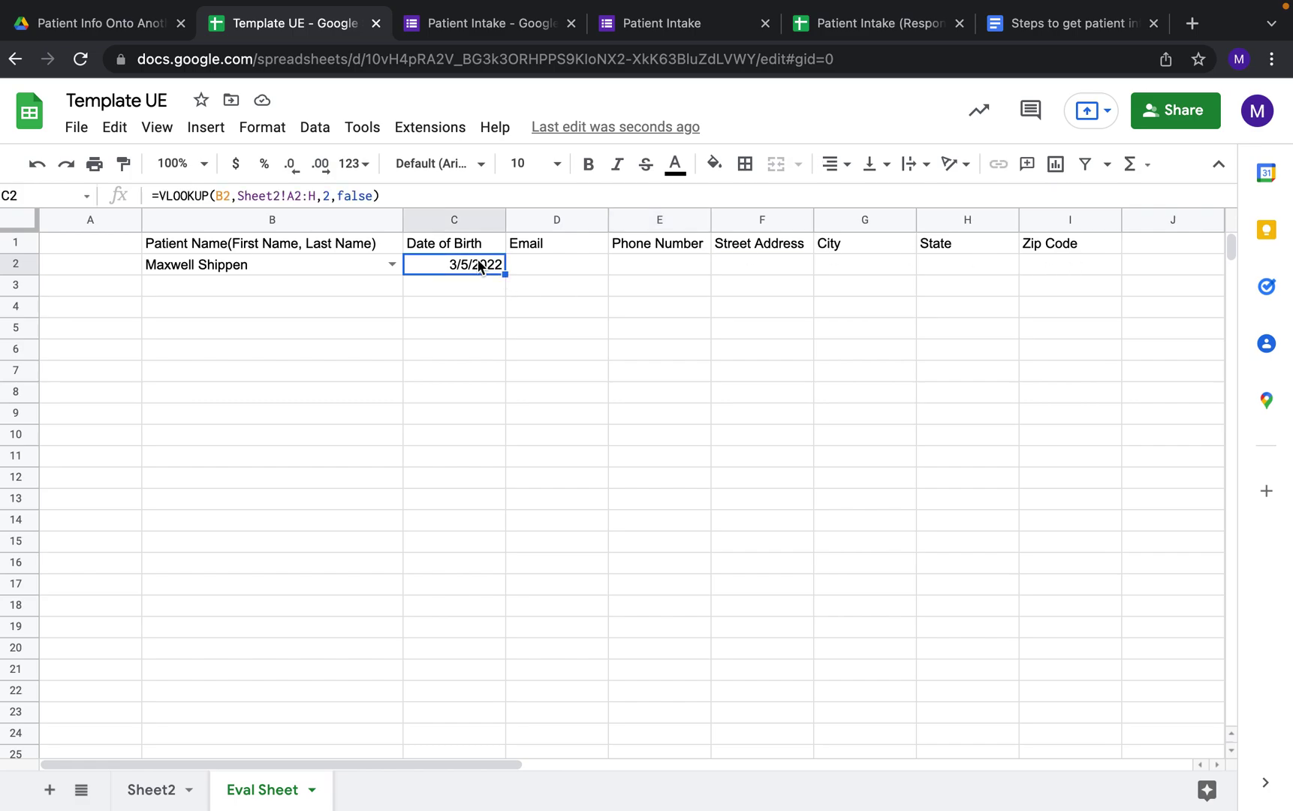
left_click(223, 196)
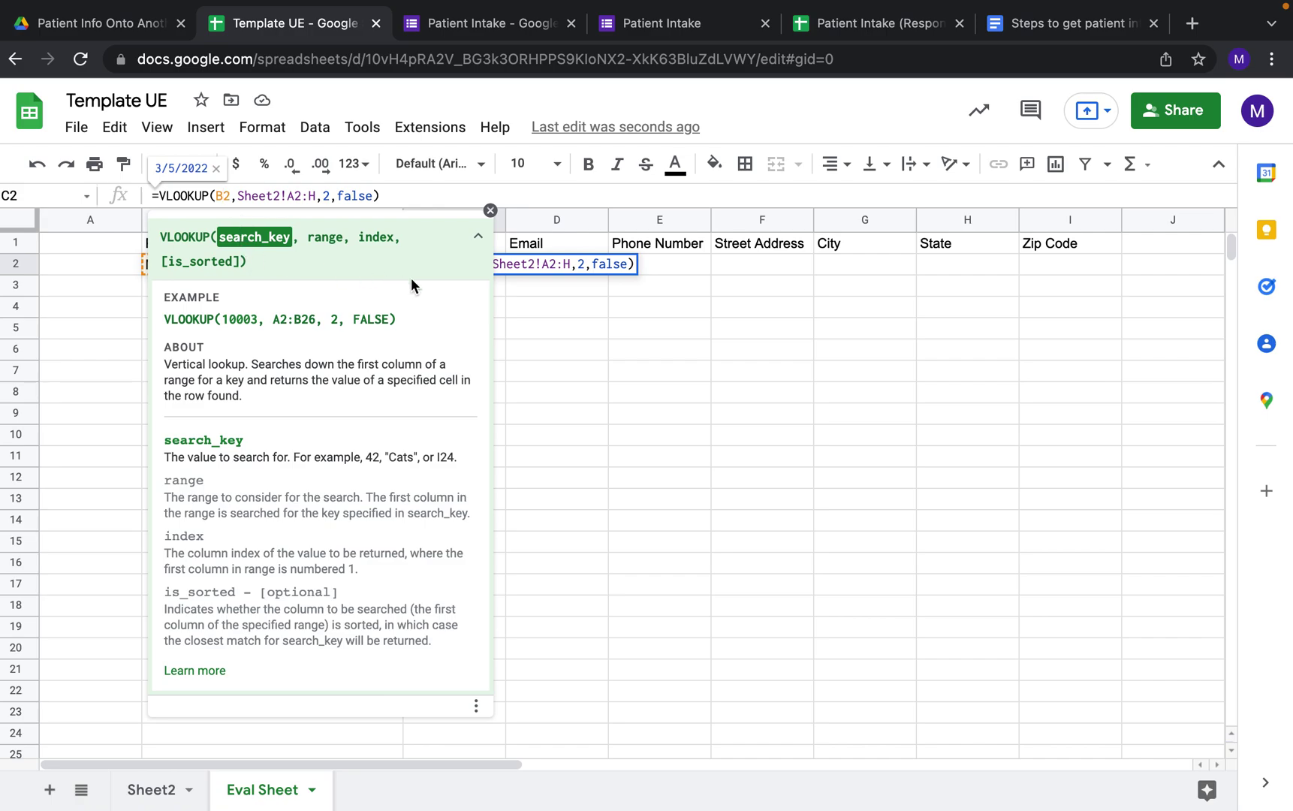
left_click(605, 285)
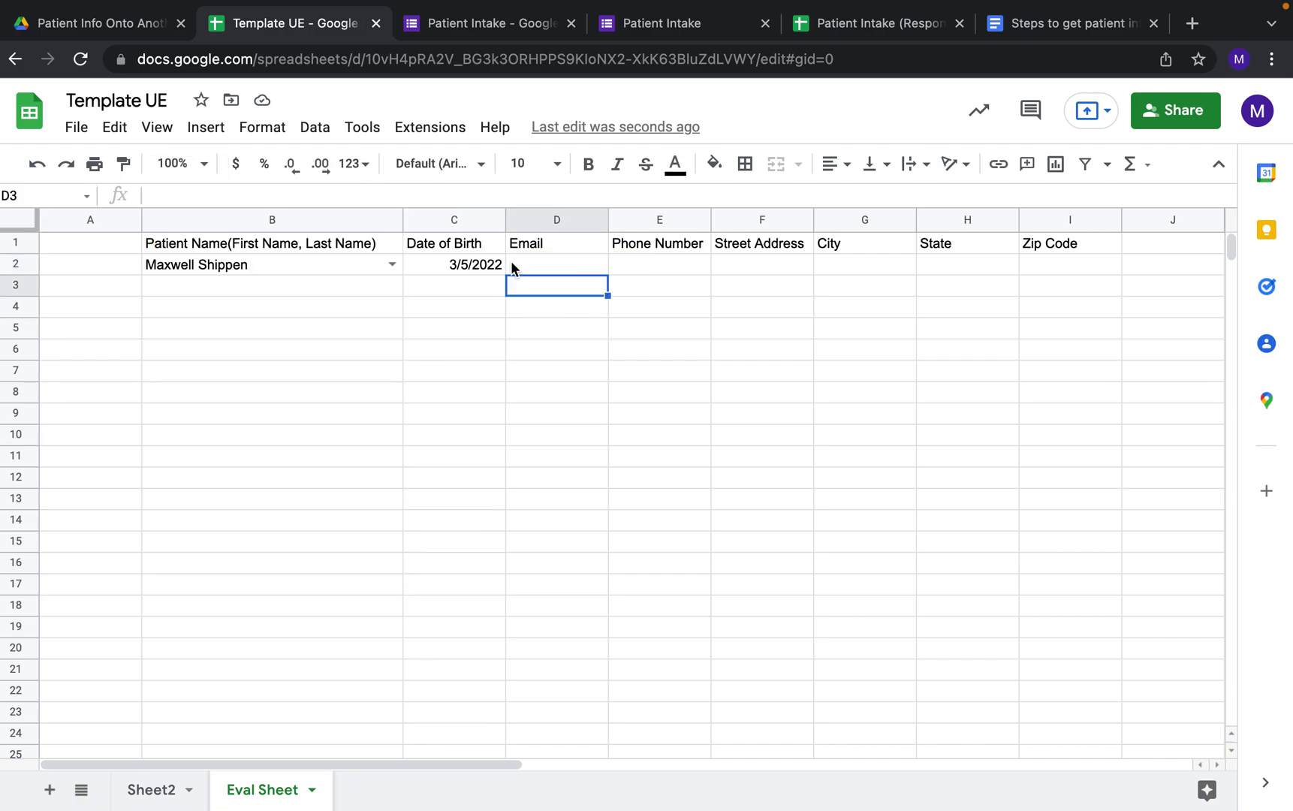
Fill C2's lookup right into D2 and check D2's copied formula
left_click(499, 269)
left_click_drag(504, 275, 578, 278)
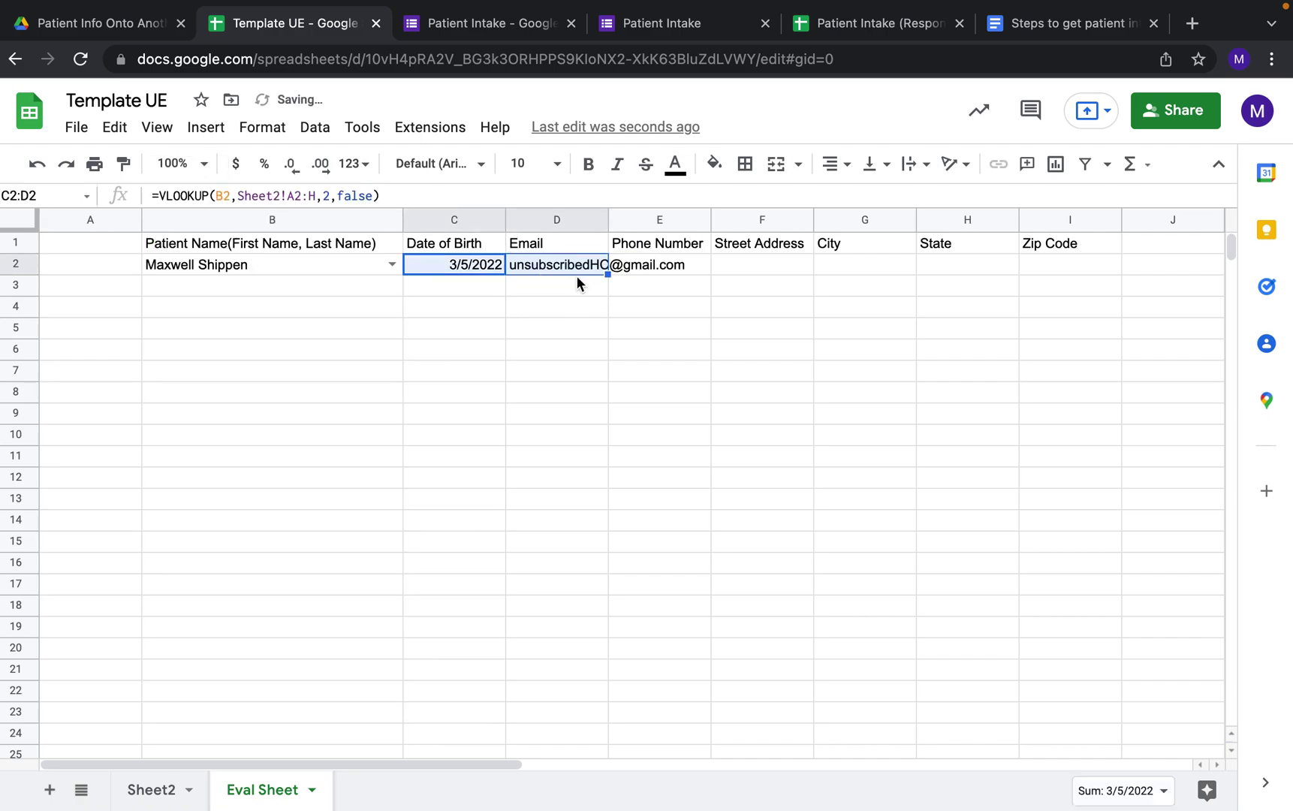
left_click(569, 269)
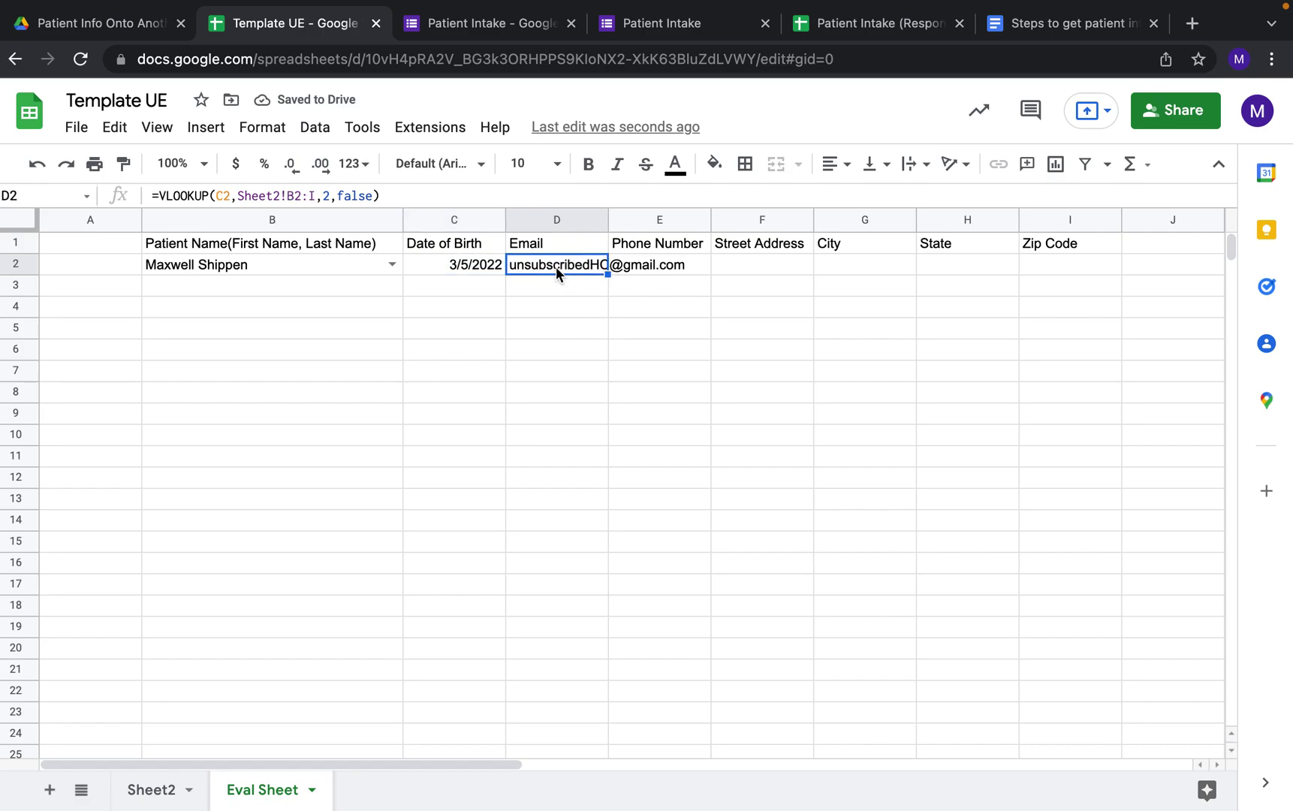
left_click(223, 195)
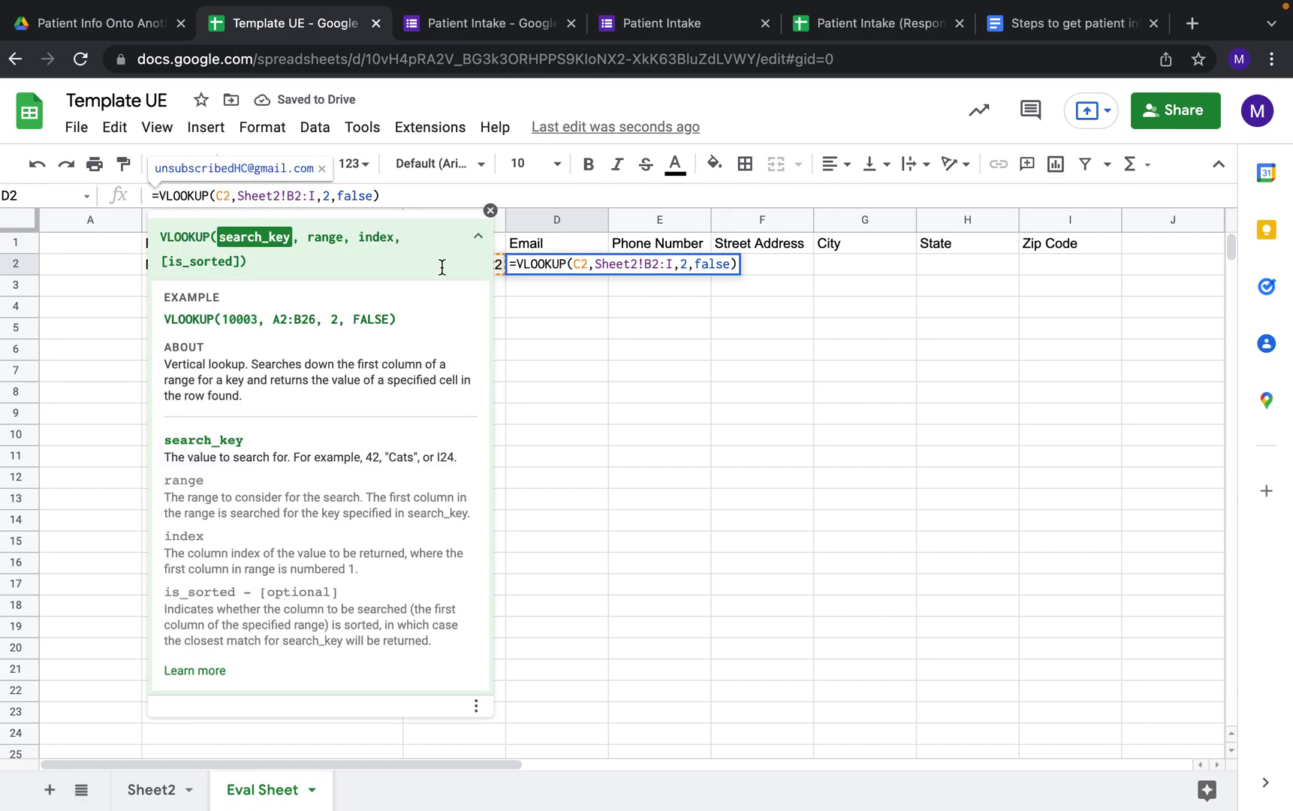
Make C2's search key absolute as $B$2 with F4
left_click(579, 309)
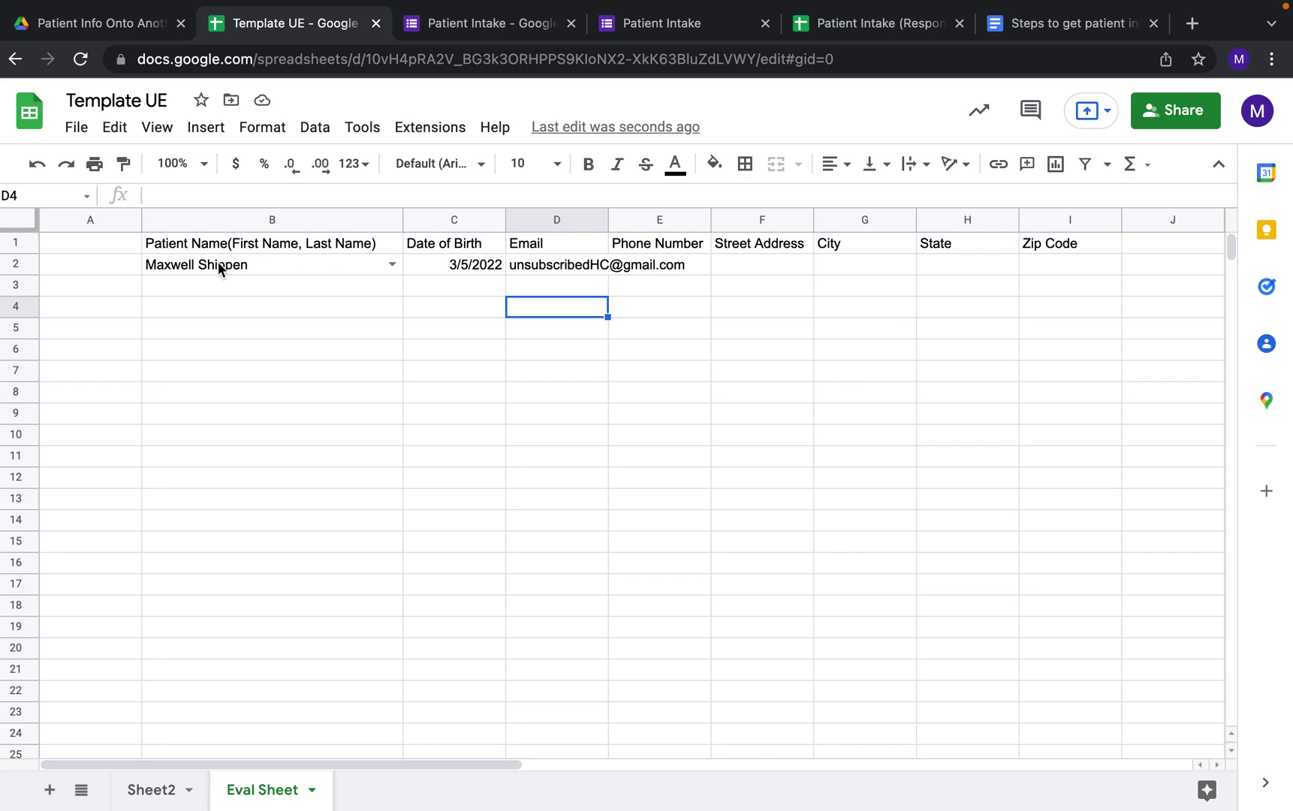
left_click(255, 270)
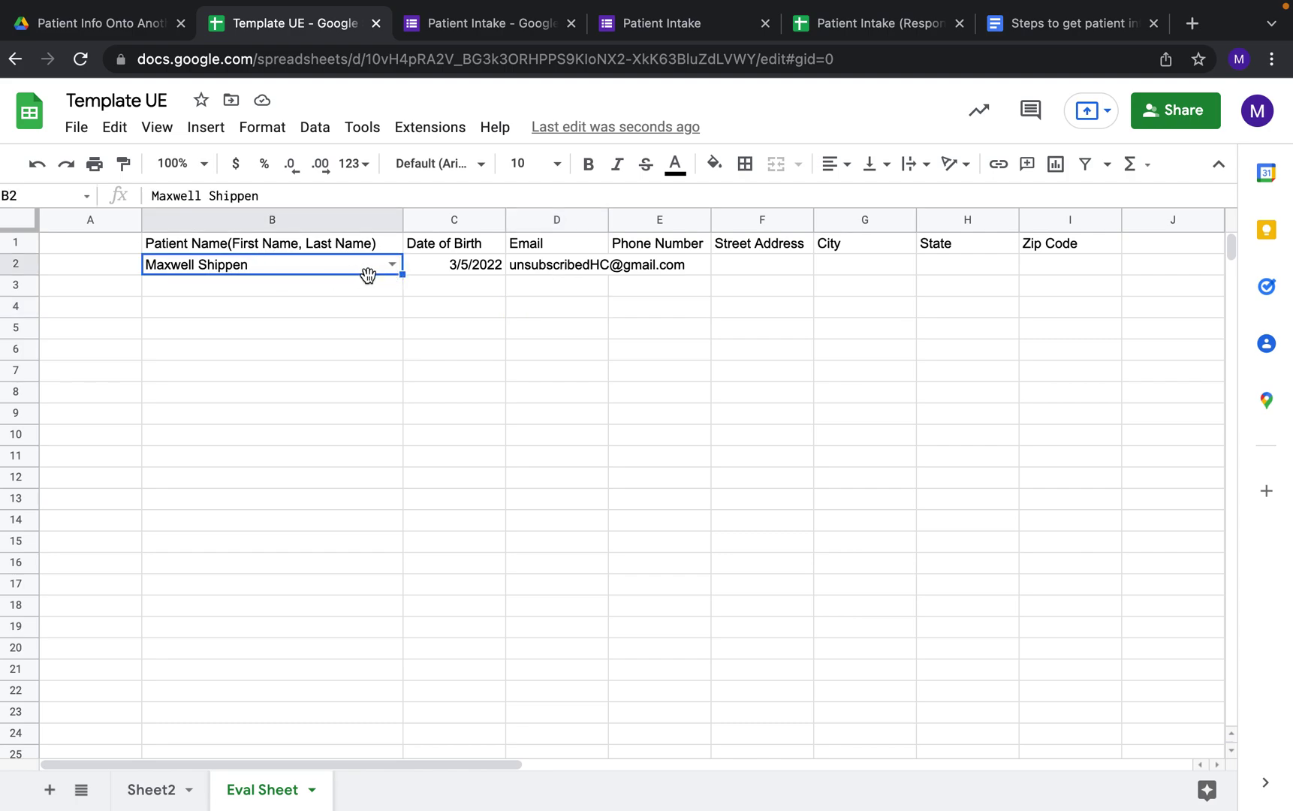
left_click(492, 279)
left_click(546, 248)
left_click(467, 269)
left_click(223, 195)
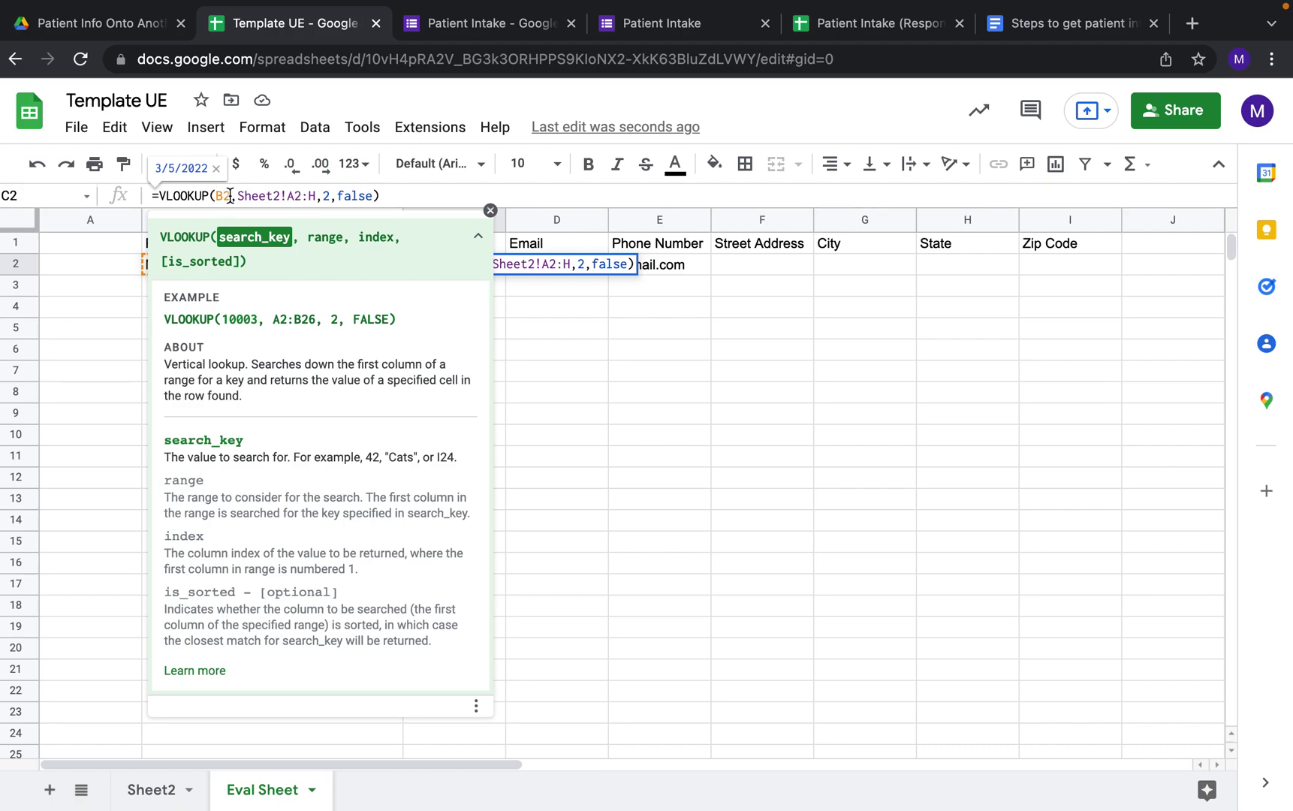
key("F4")
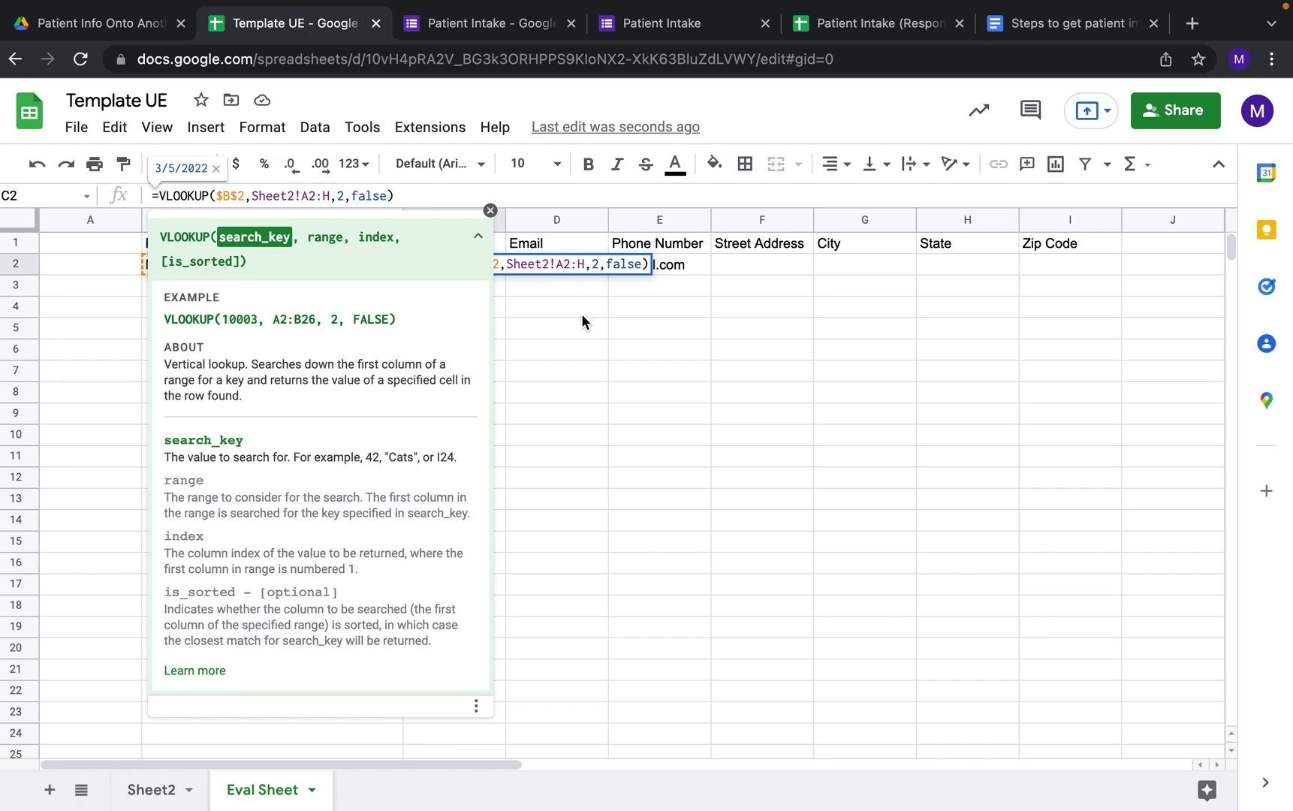
left_click(561, 299)
Compare the C2 and D2 formulas to see D2's shifted references
left_click(556, 265)
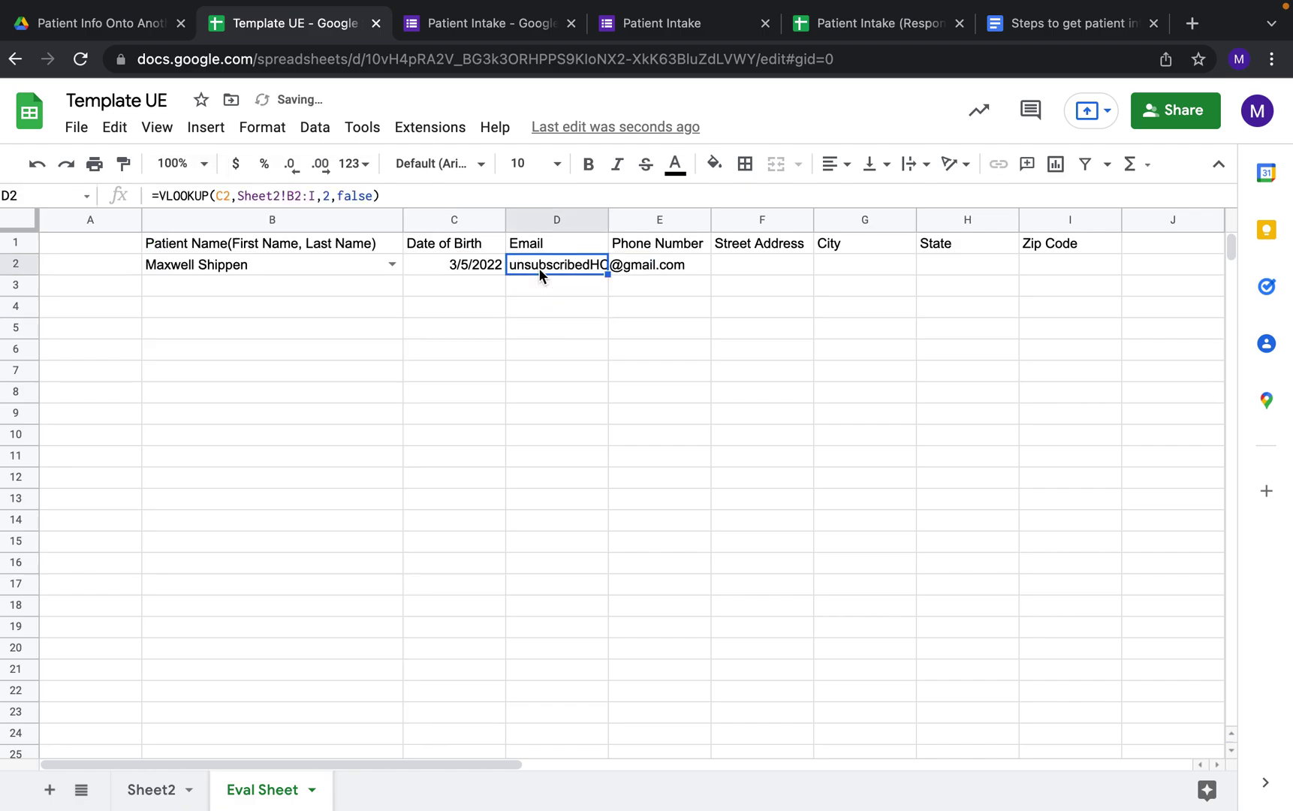
left_click(421, 266)
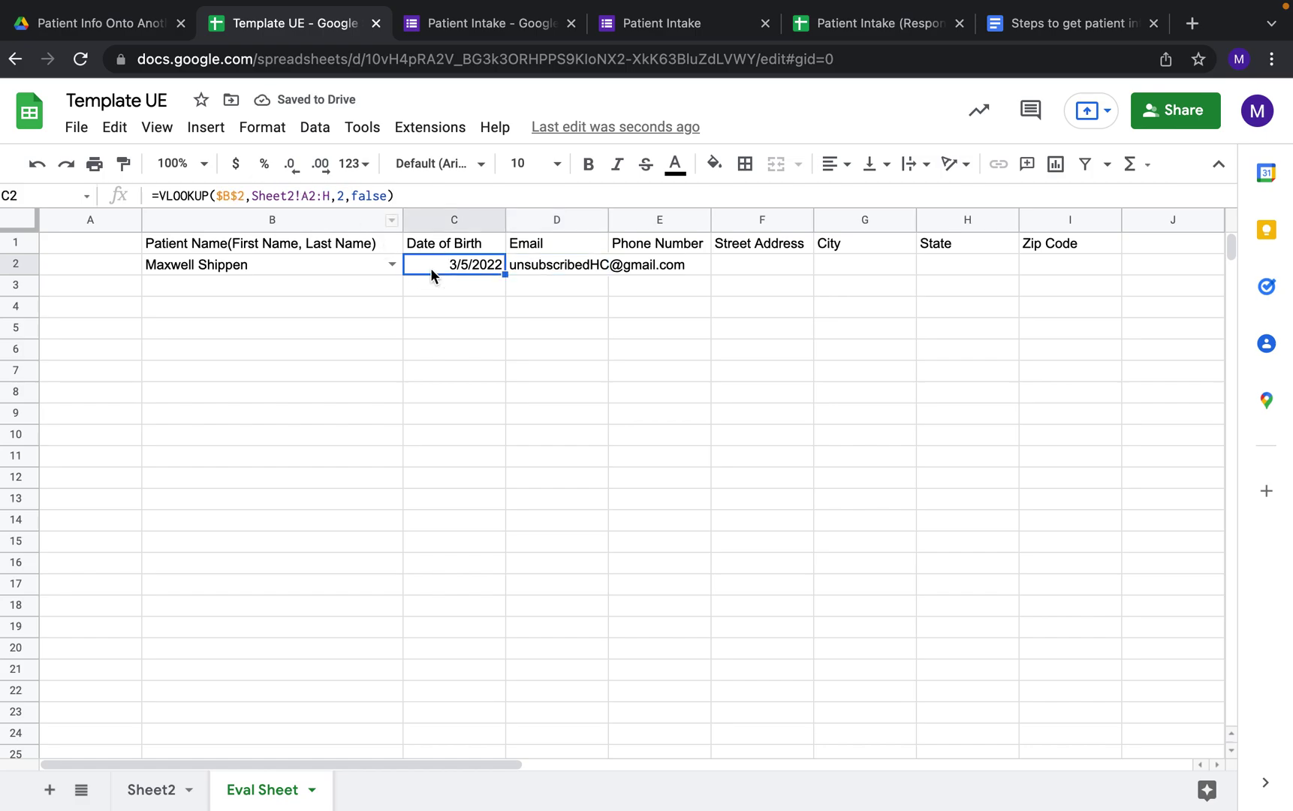
left_click(327, 203)
key("Left")
key("Left")
left_click(567, 306)
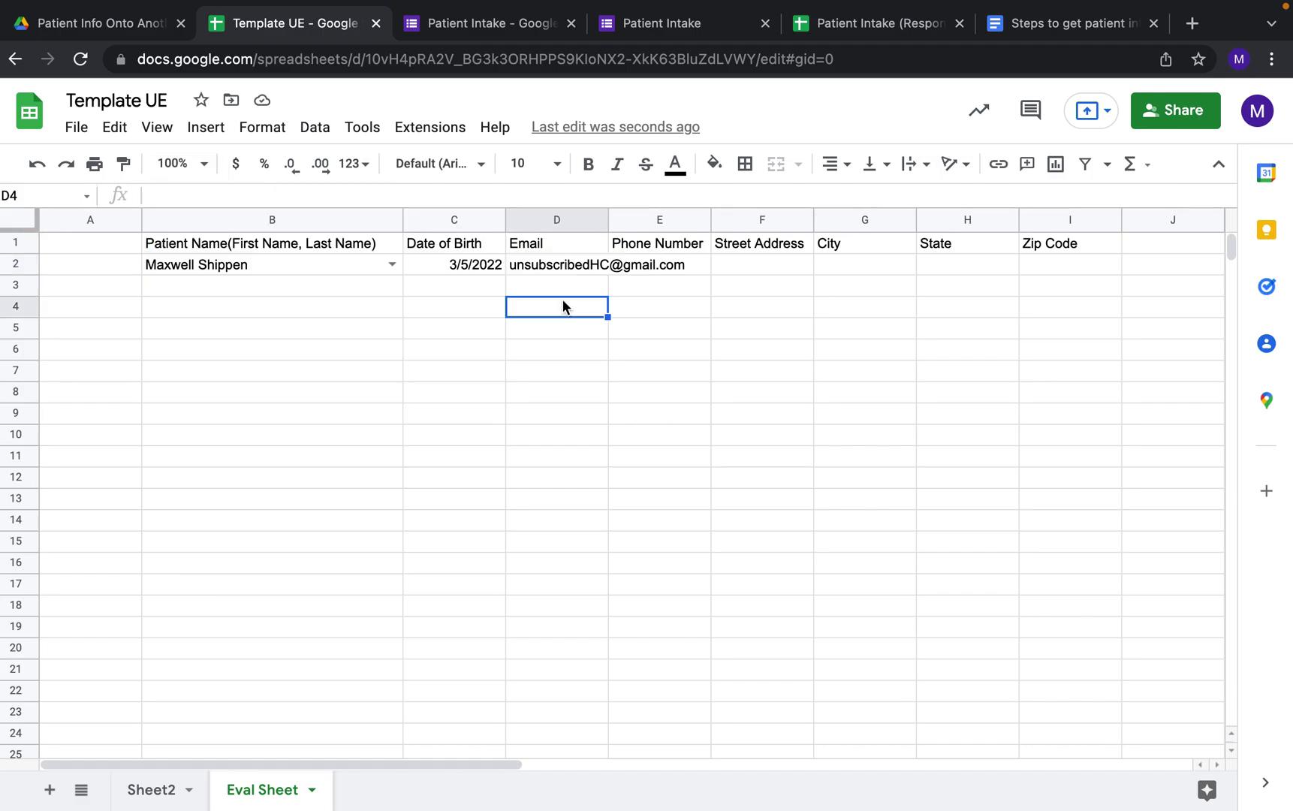
left_click(539, 266)
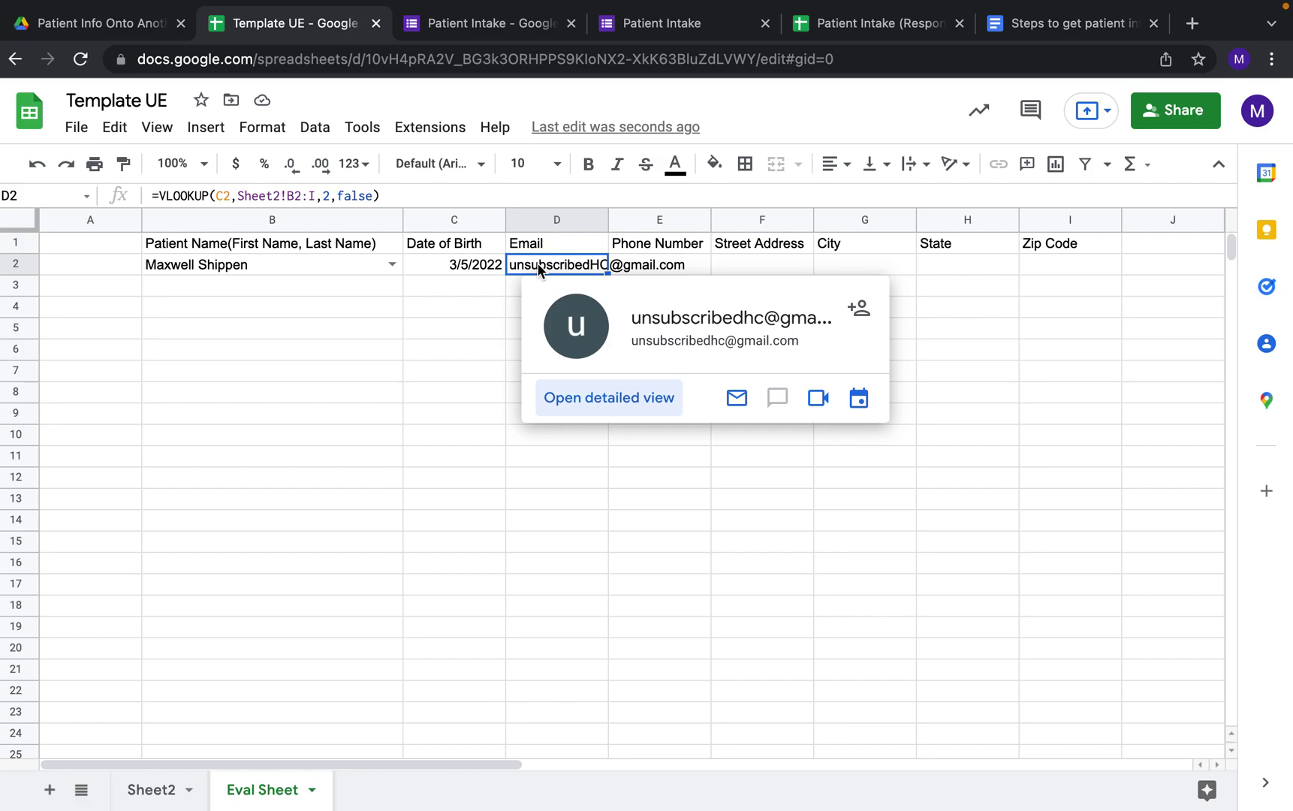
left_click(293, 196)
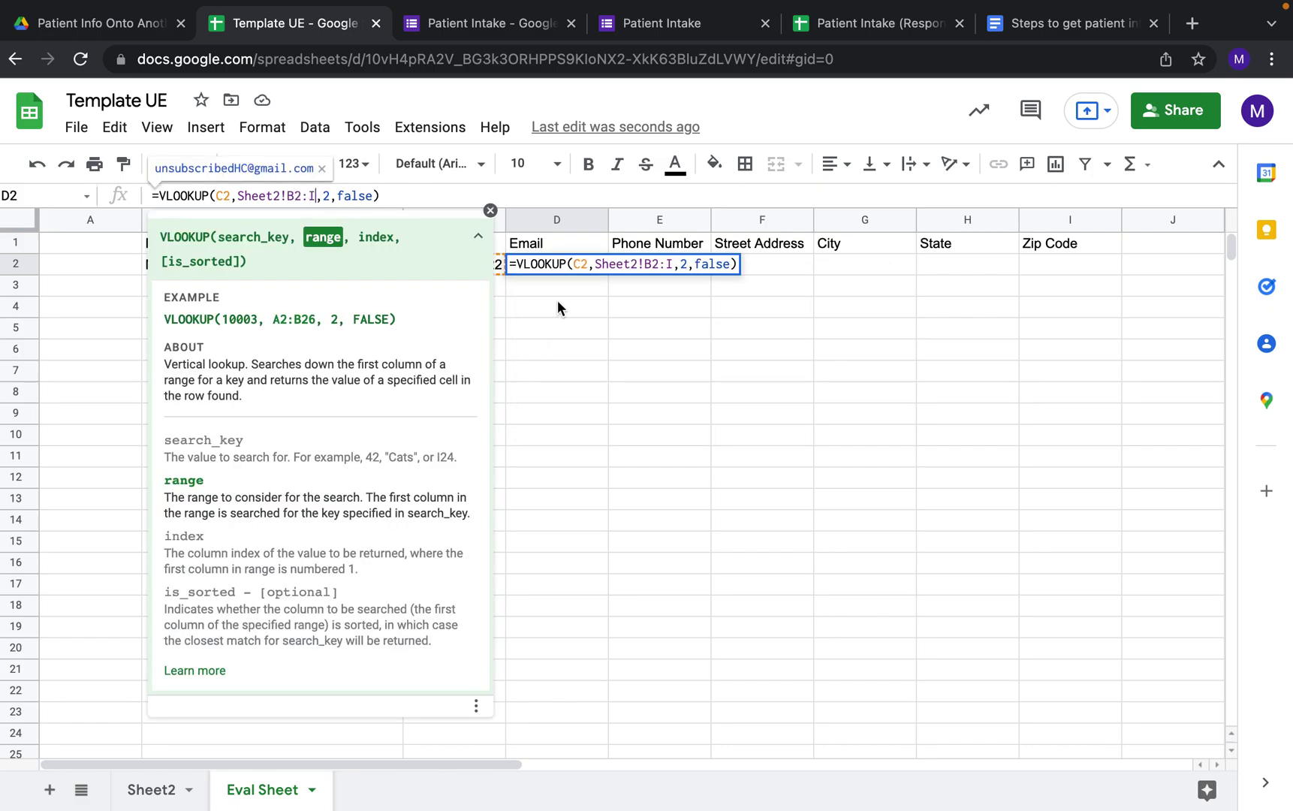
left_click(558, 302)
left_click(533, 270)
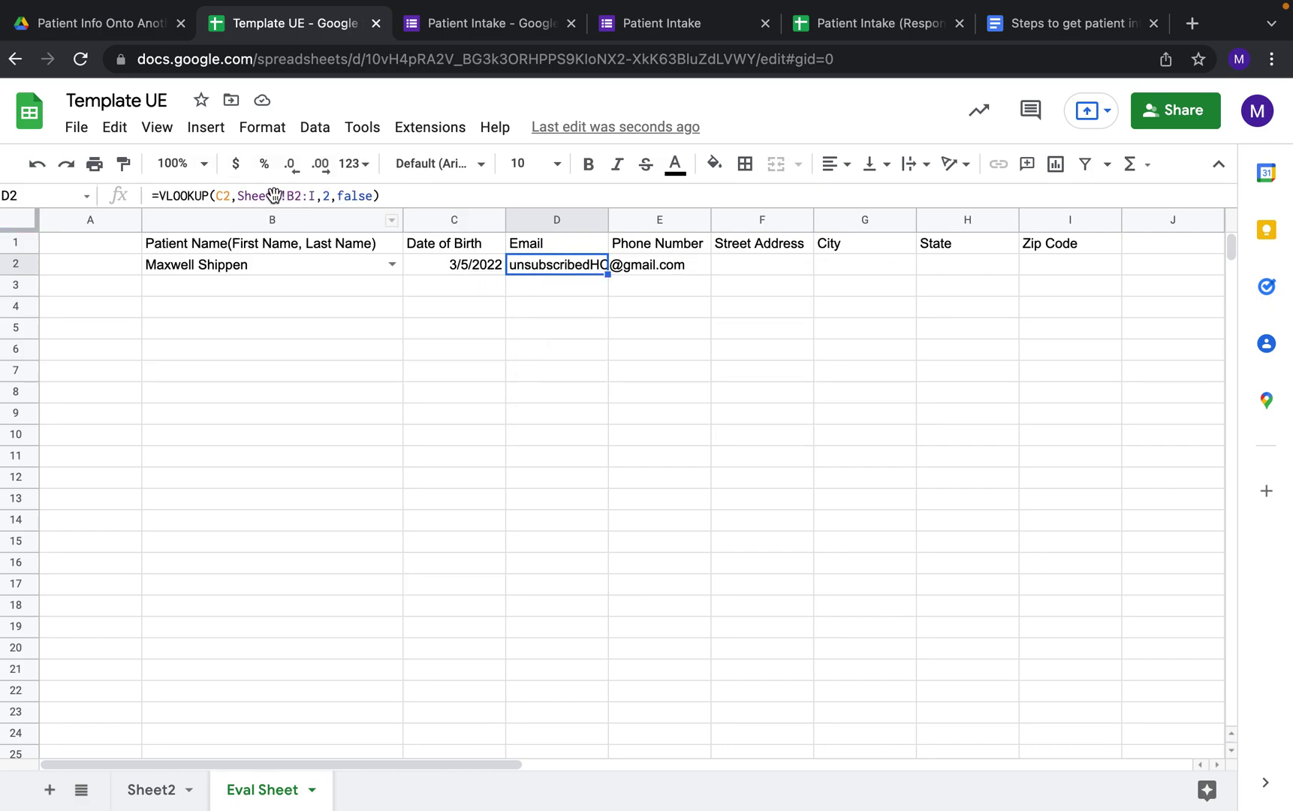
left_click(229, 196)
left_click(549, 290)
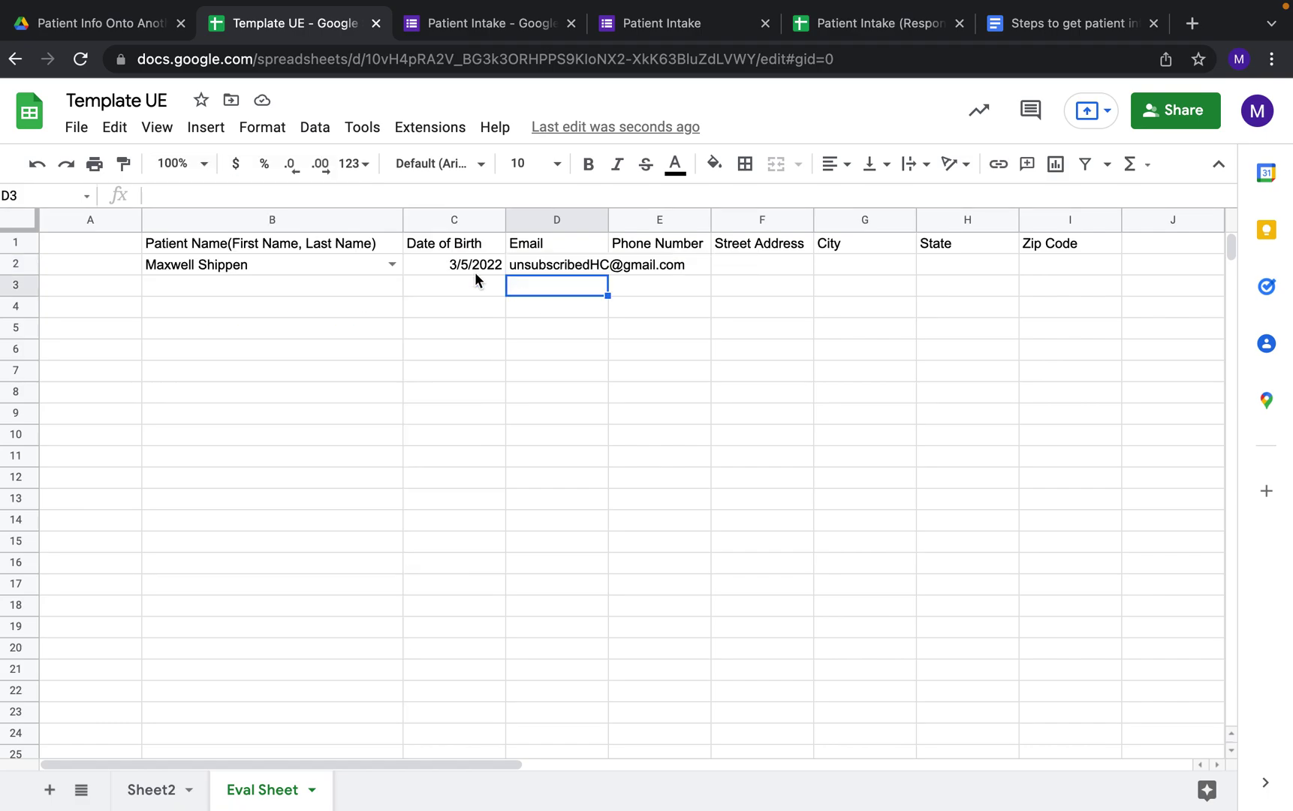
Lock C2's lookup range as Sheet2!$A$2:$H and confirm the formula
left_click(470, 270)
left_click(233, 198)
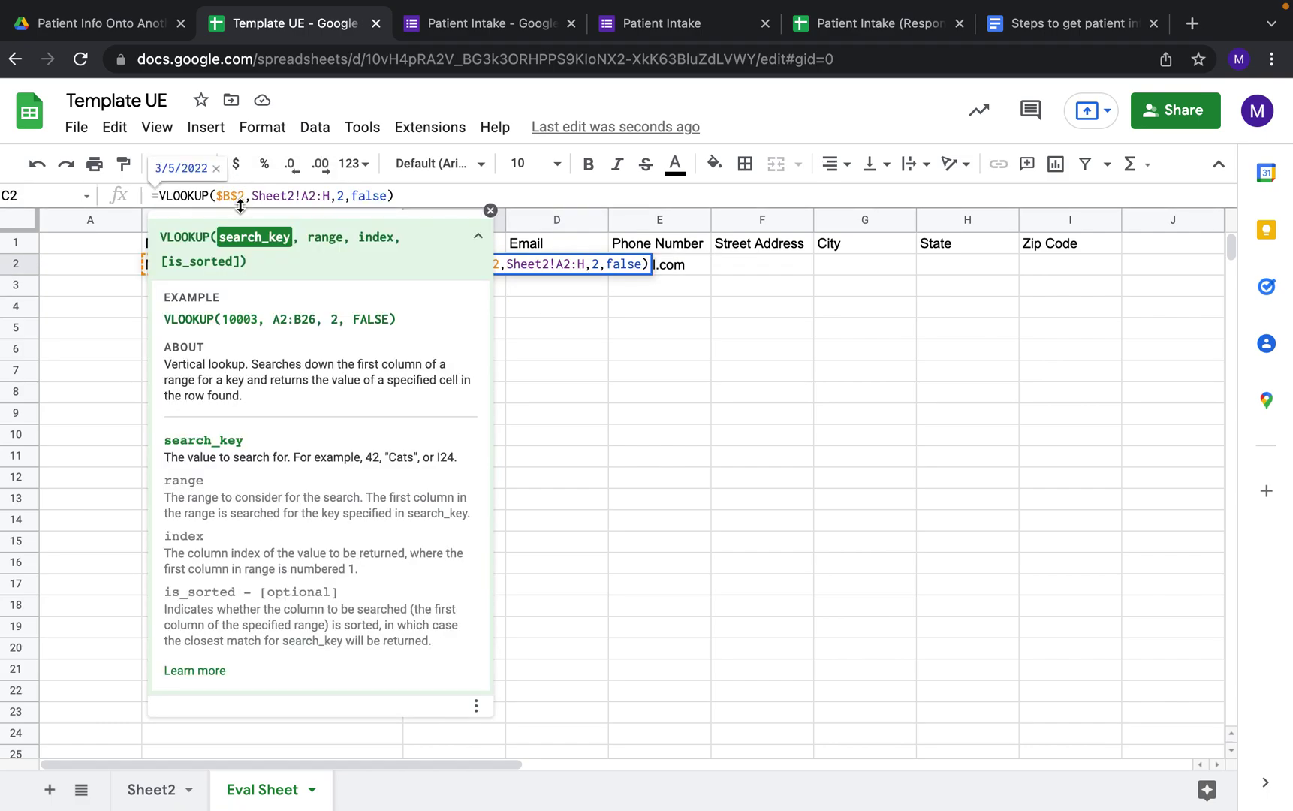
left_click(316, 195)
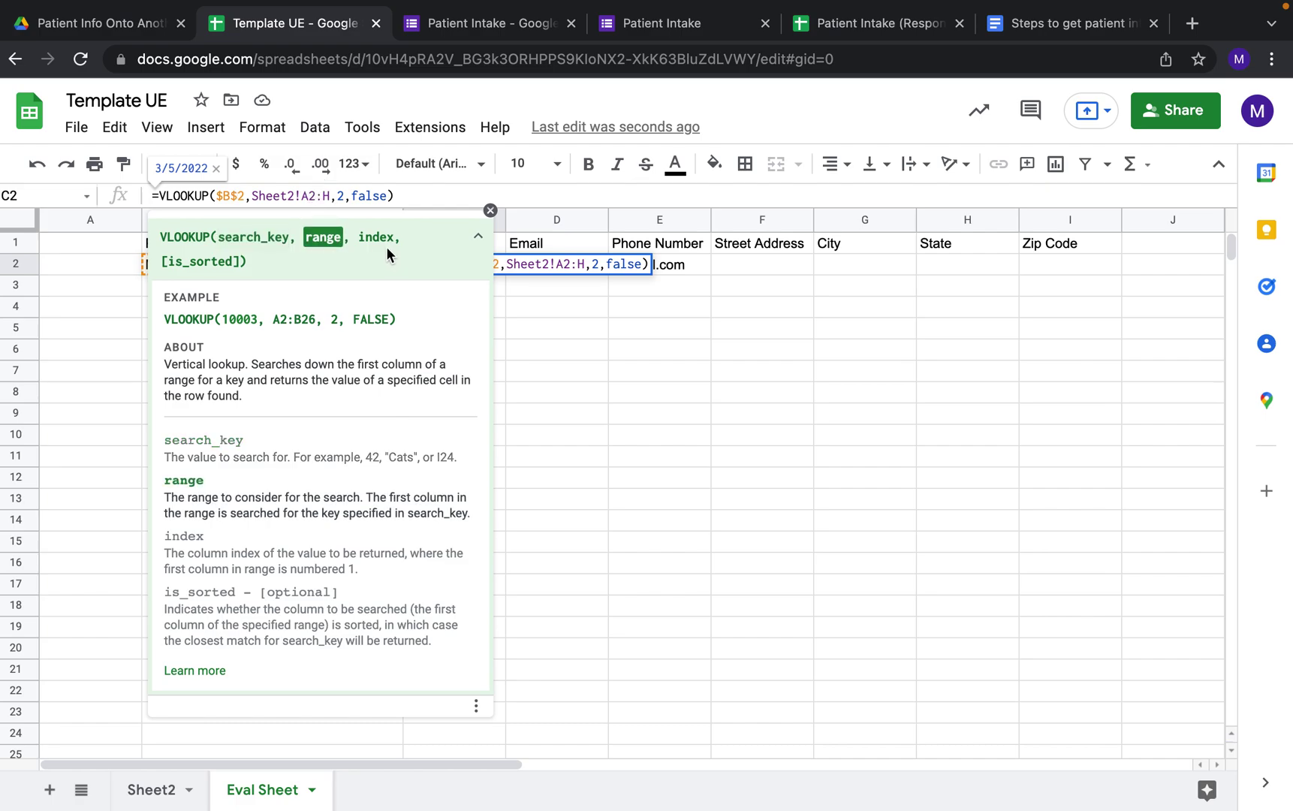
key("F4")
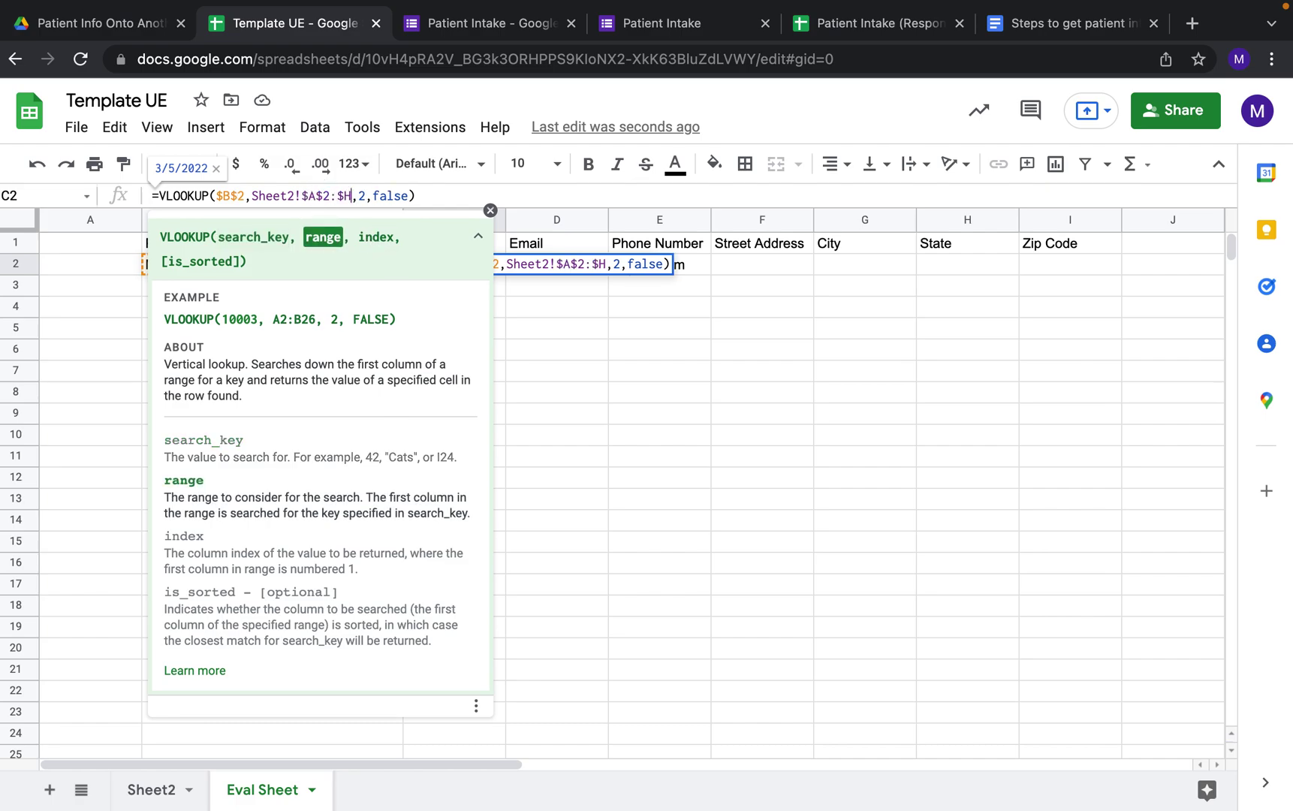
left_click(544, 294)
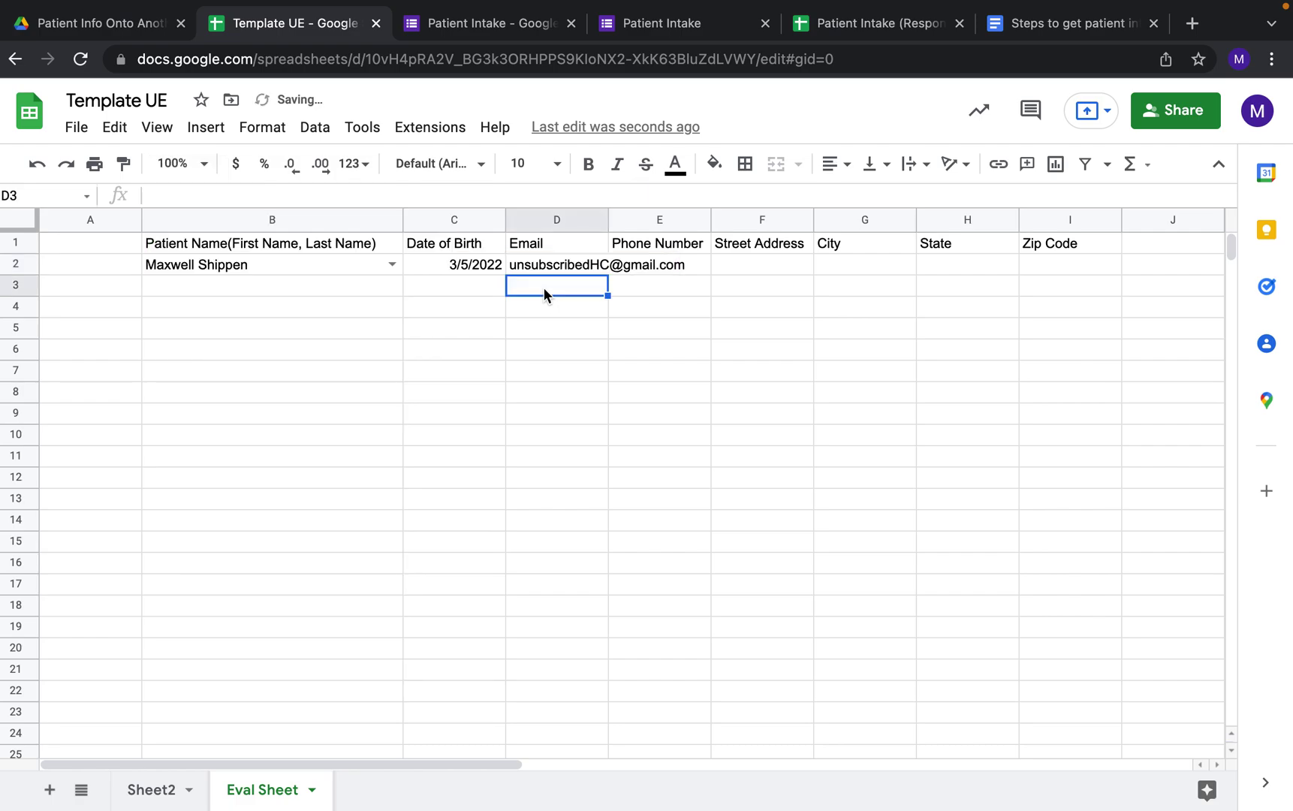
Fill C2's locked lookup across D2 through I2
left_click(484, 270)
left_click_drag(506, 273, 545, 271)
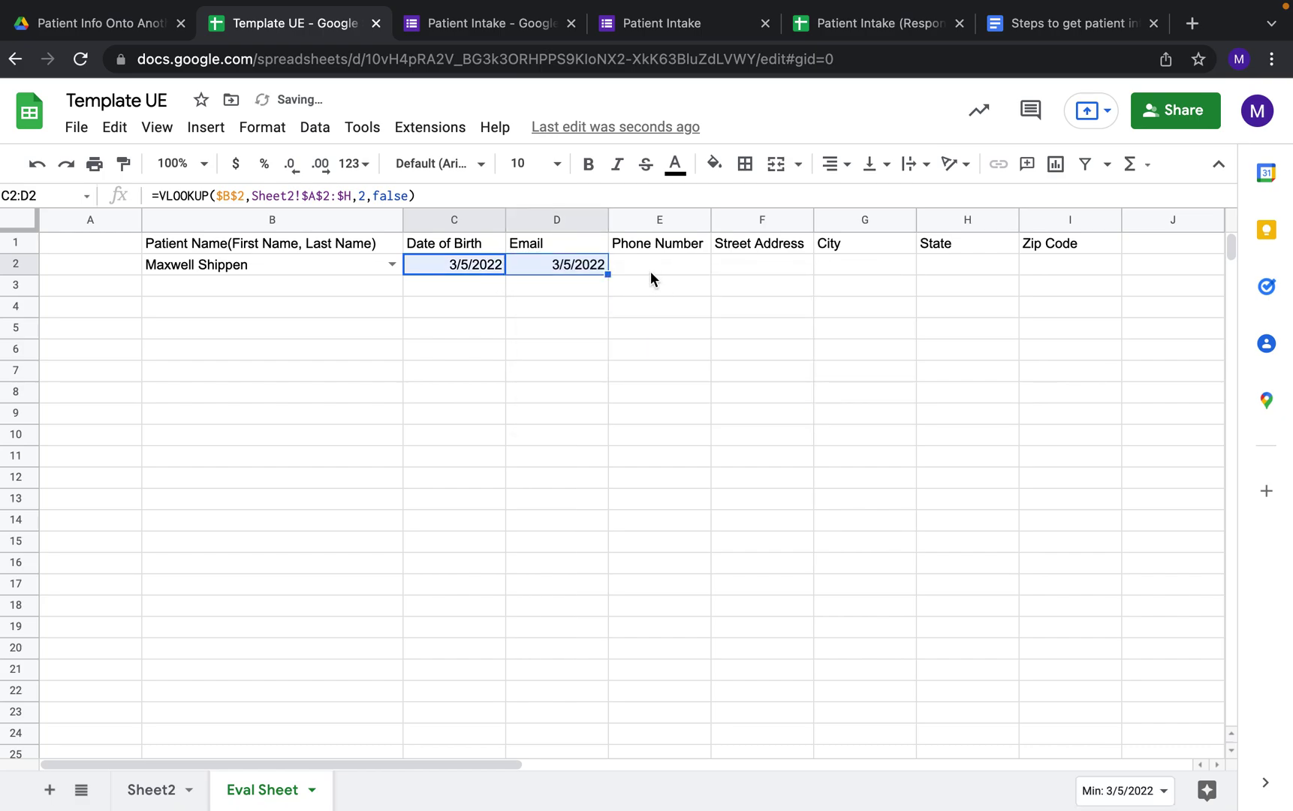
left_click(650, 271)
left_click(575, 269)
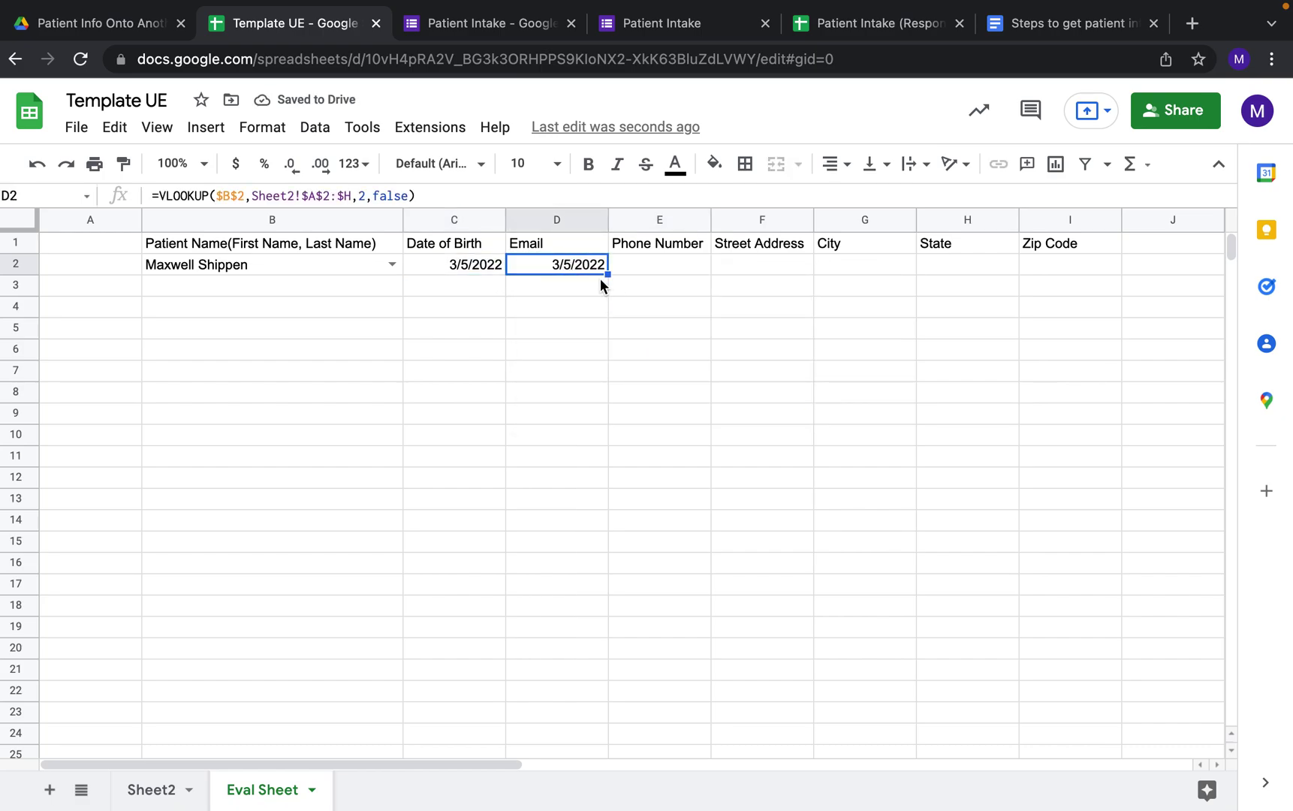
left_click_drag(608, 275, 1039, 273)
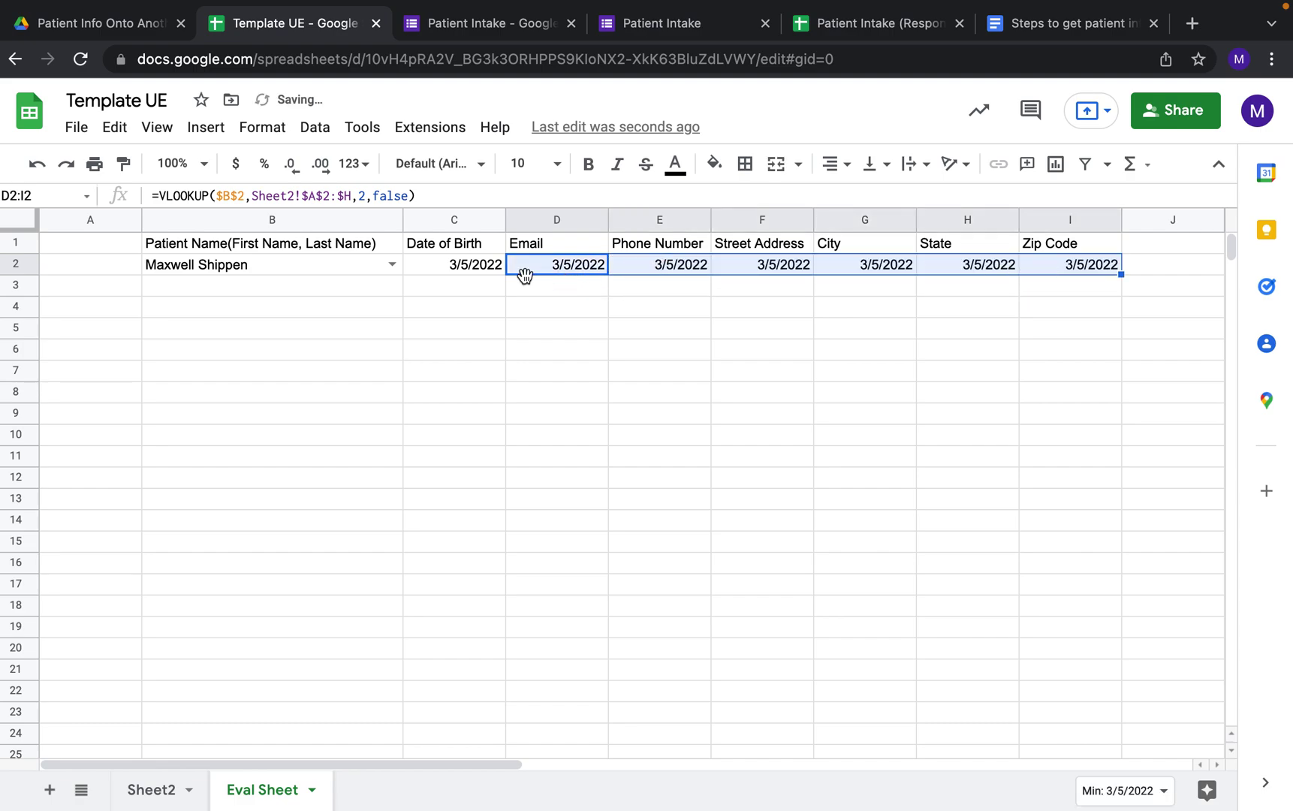
left_click(362, 195)
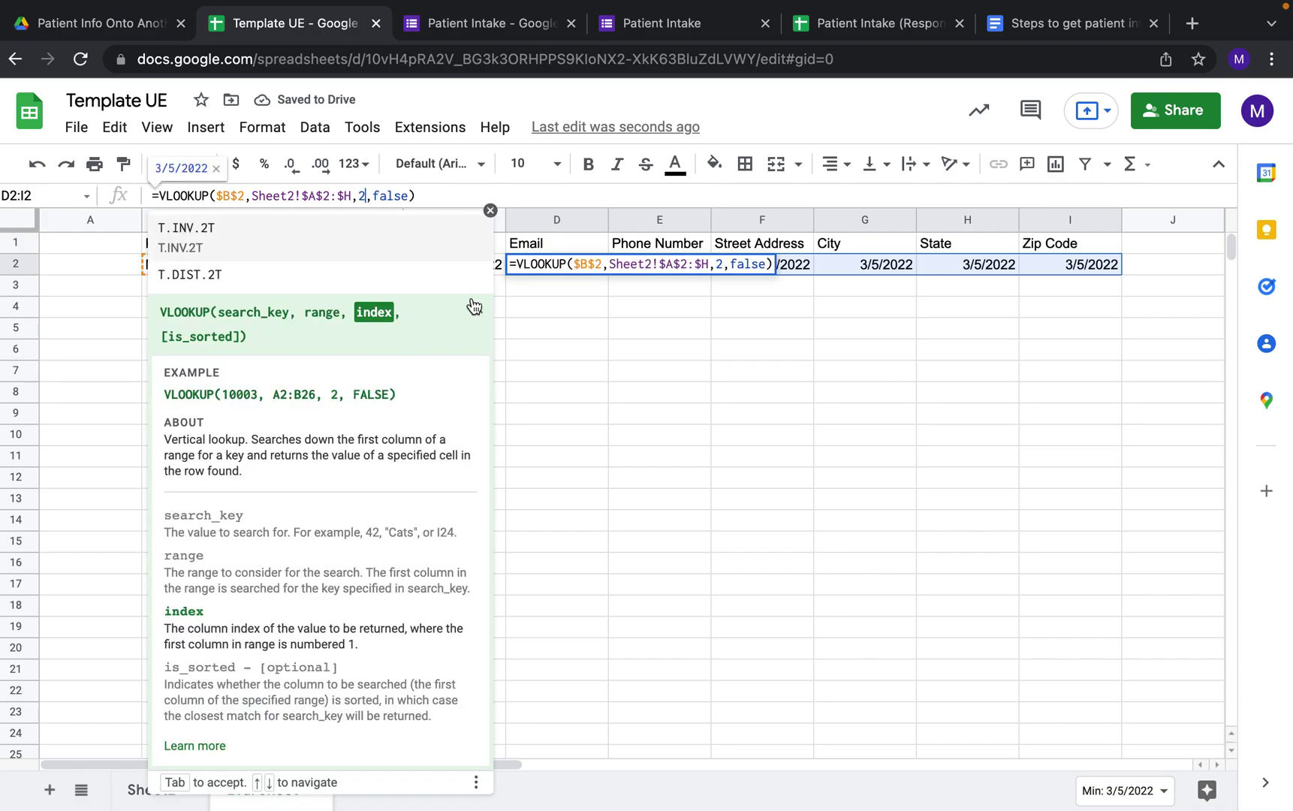
left_click(585, 304)
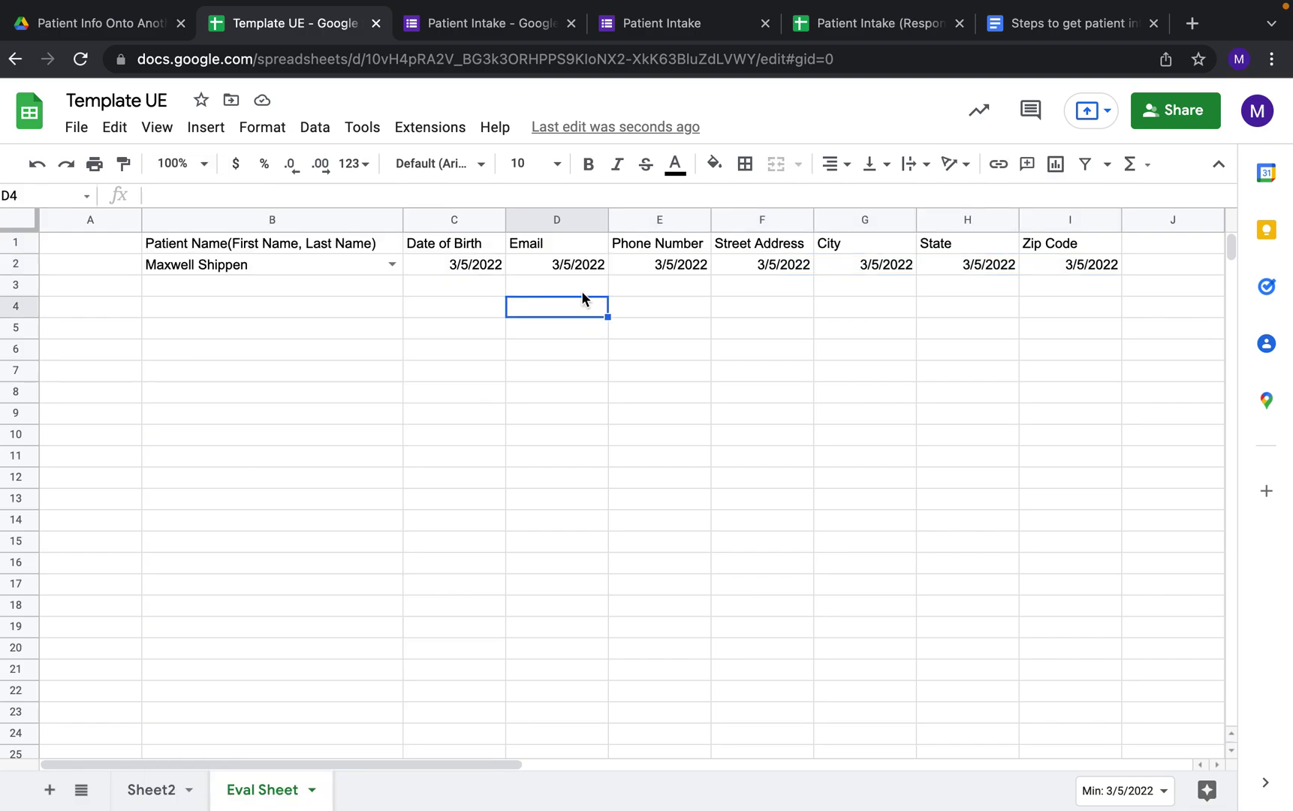
Check Sheet2's email column C and its column numbers, then return to Eval Sheet
left_click(147, 787)
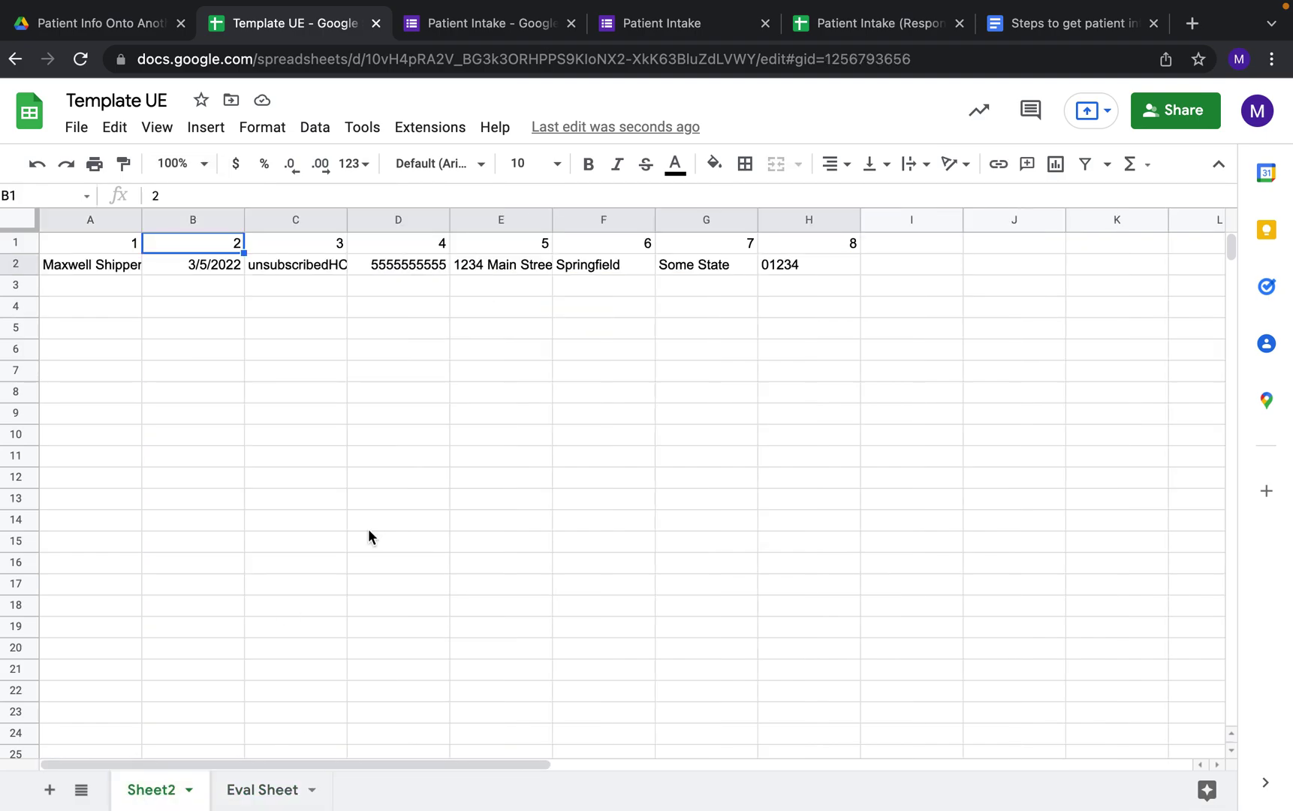
left_click(317, 265)
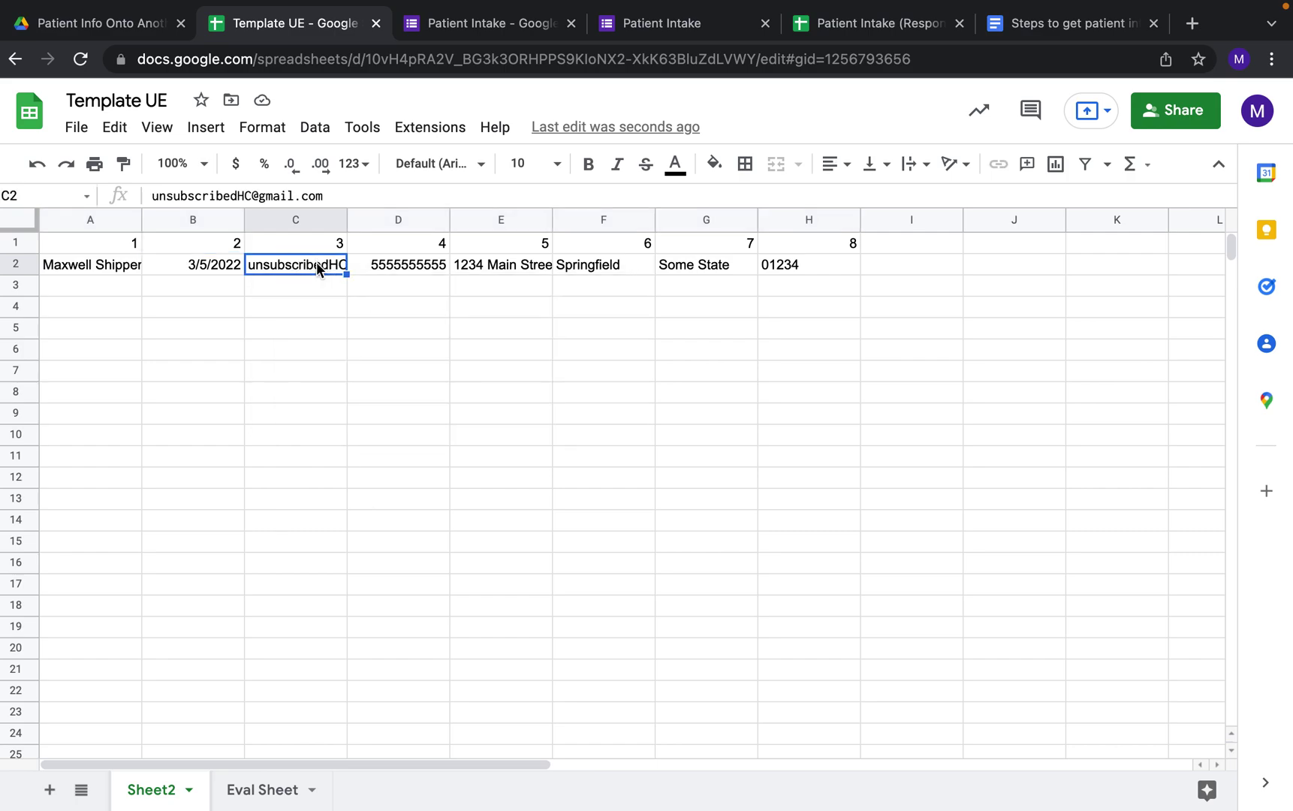
left_click(238, 790)
Change the lookup indexes in D2, E2 and F2 to 3, 4 and 5
left_click(591, 264)
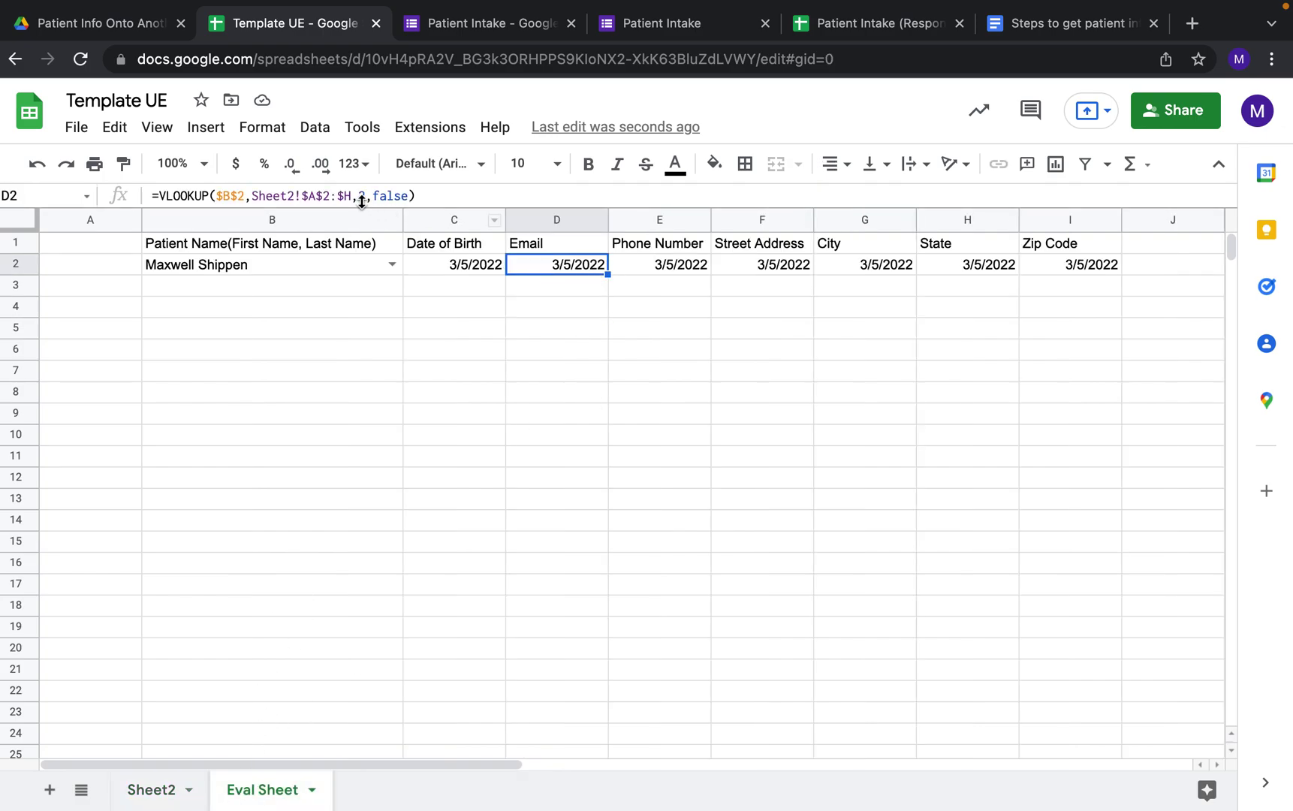
left_click(366, 195)
key("BackSpace")
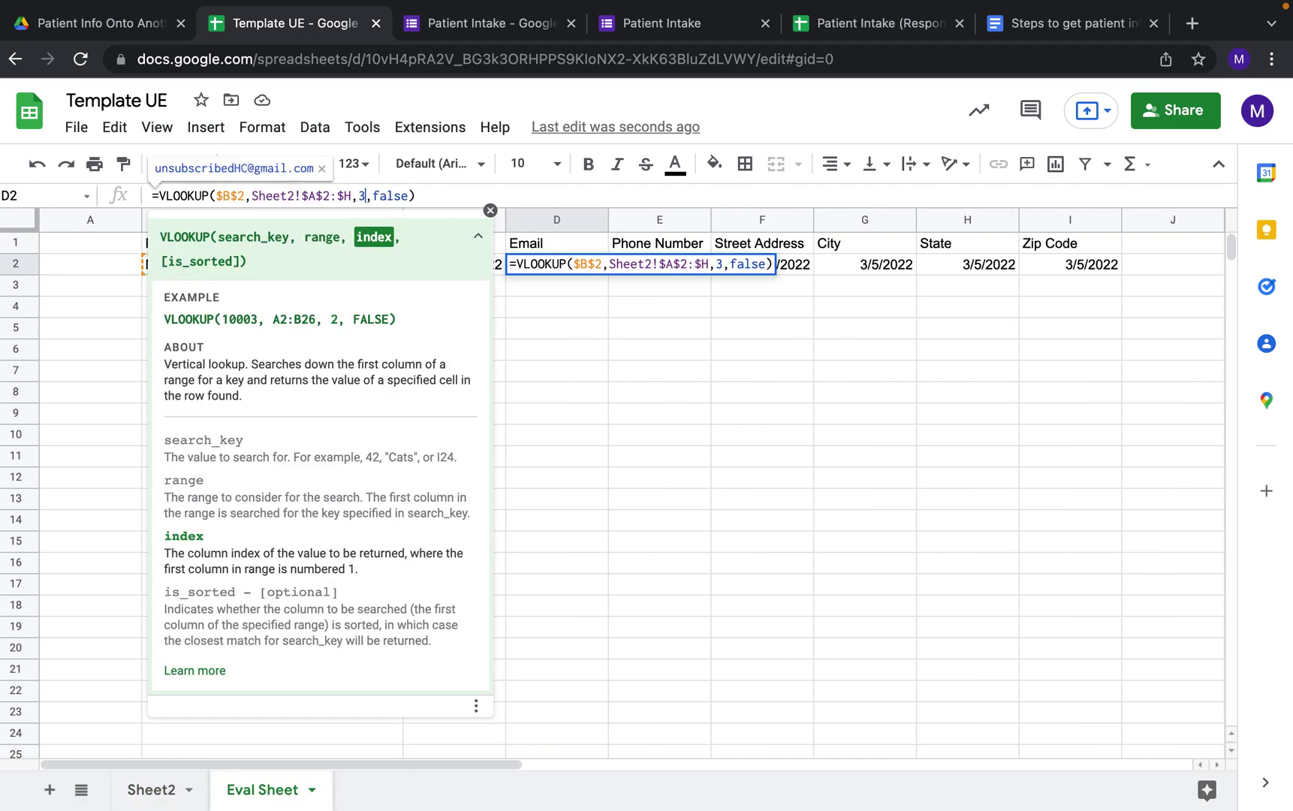
type("3")
key("Tab")
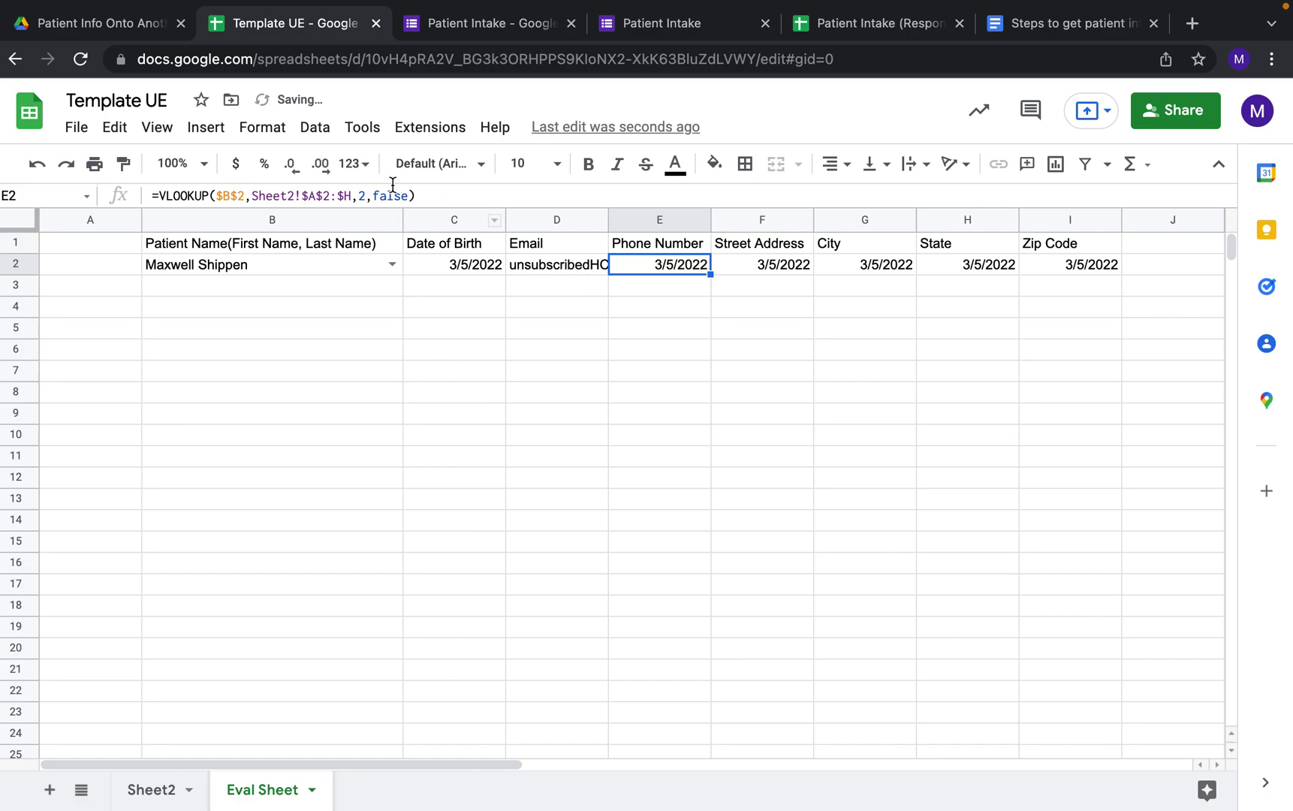
left_click(361, 197)
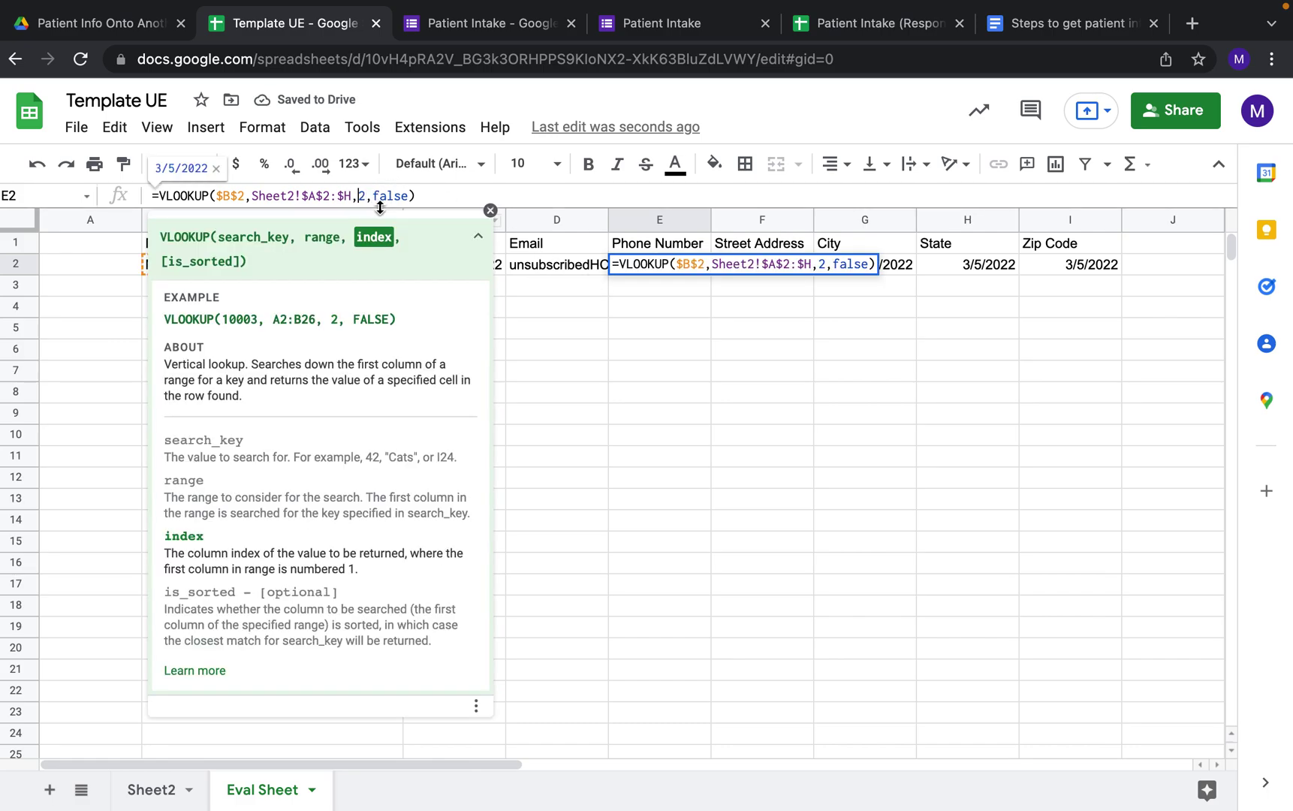
key("BackSpace")
type("4")
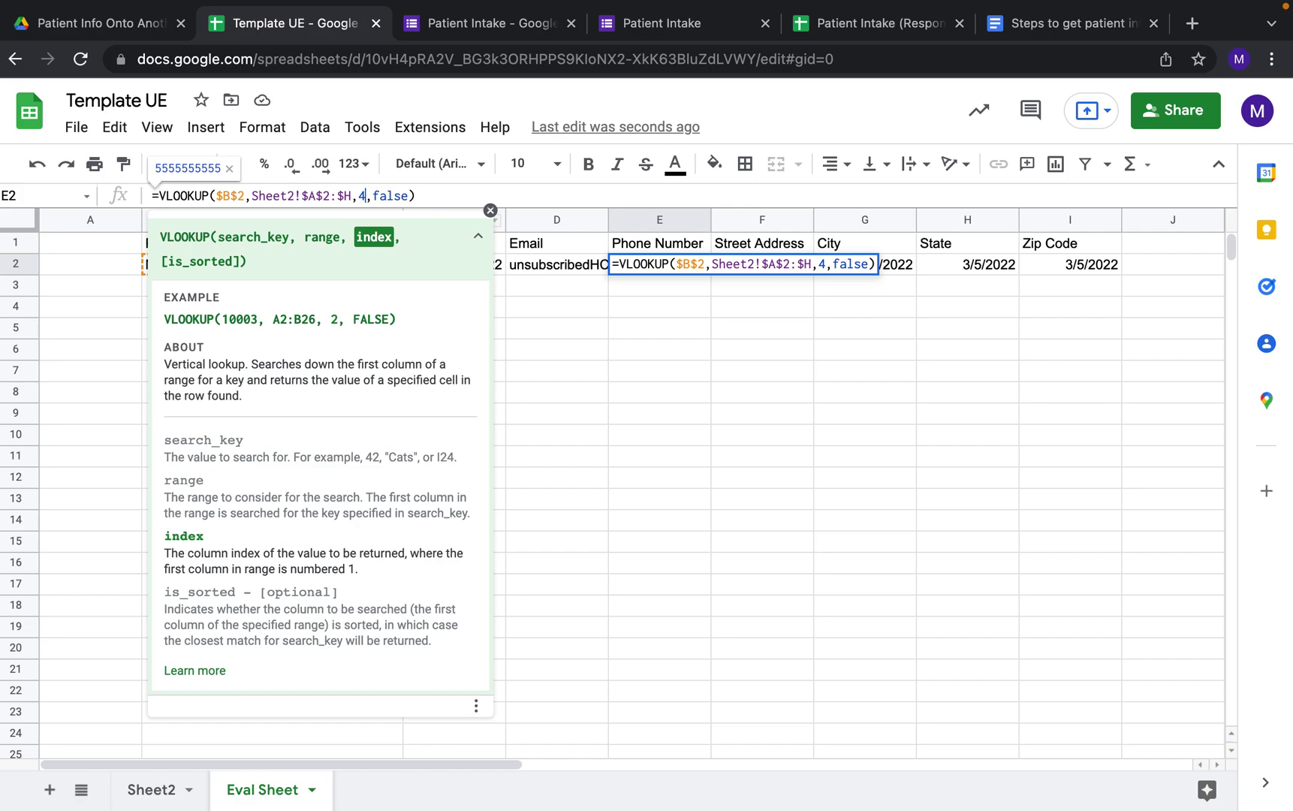
key("Tab")
left_click(364, 197)
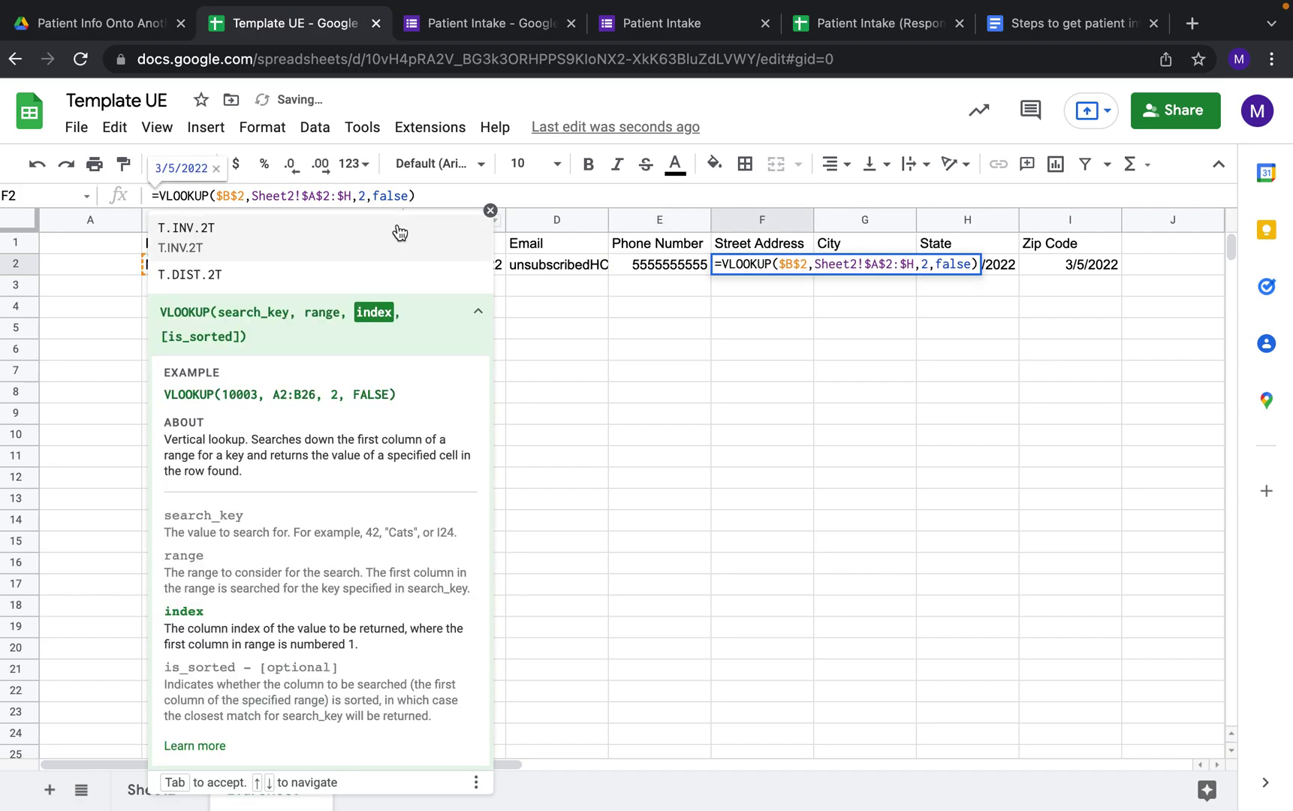
key("BackSpace")
type("5")
key("Tab")
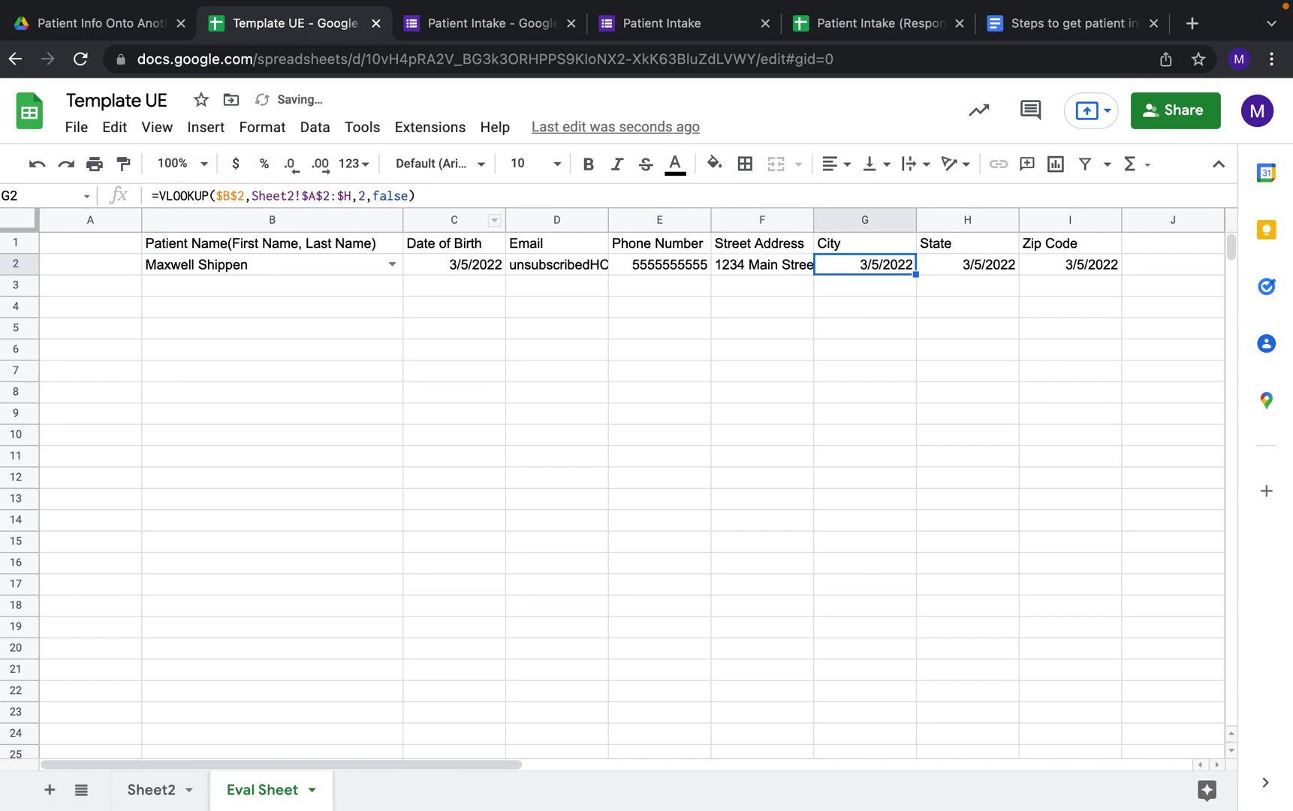
Set G2's index (6, corrected to 5), then H2 to 6 and I2 to 7
left_click(368, 199)
key("BackSpace")
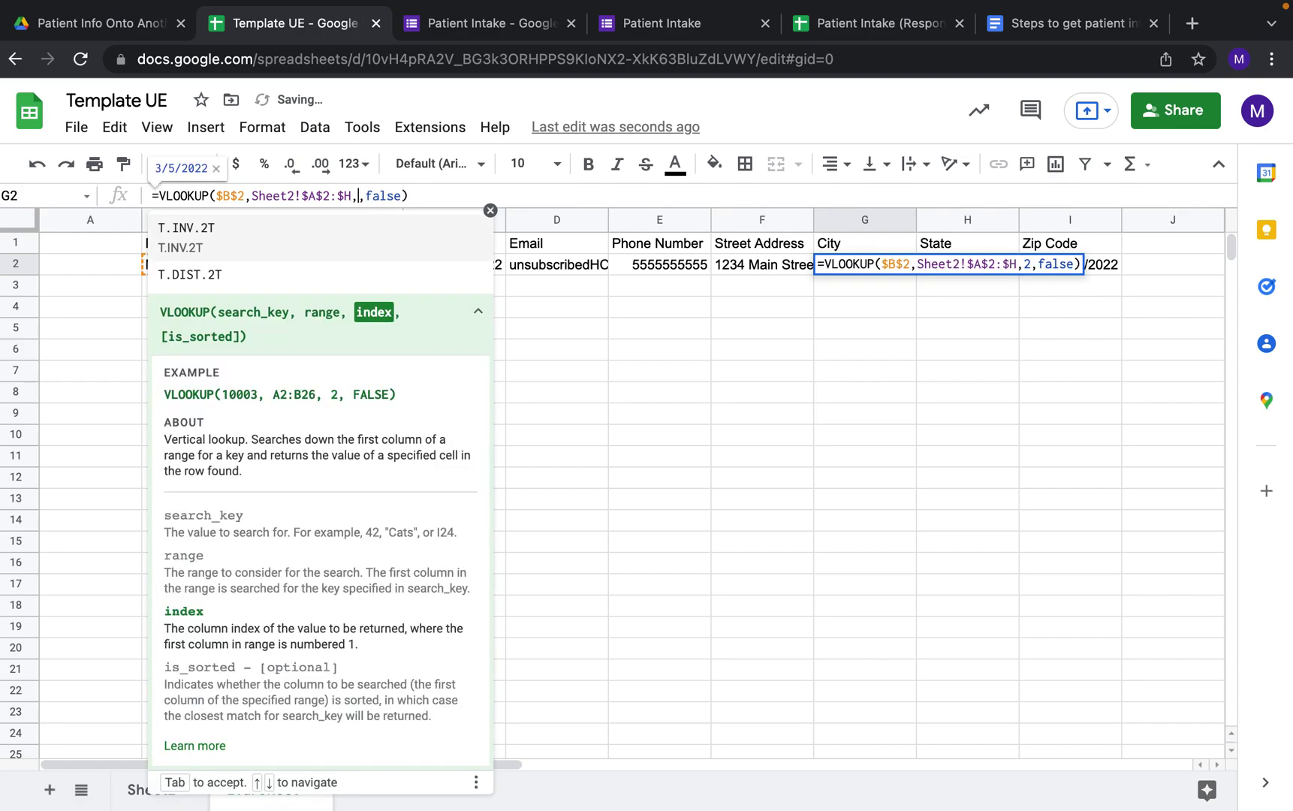
type("6")
key("Tab")
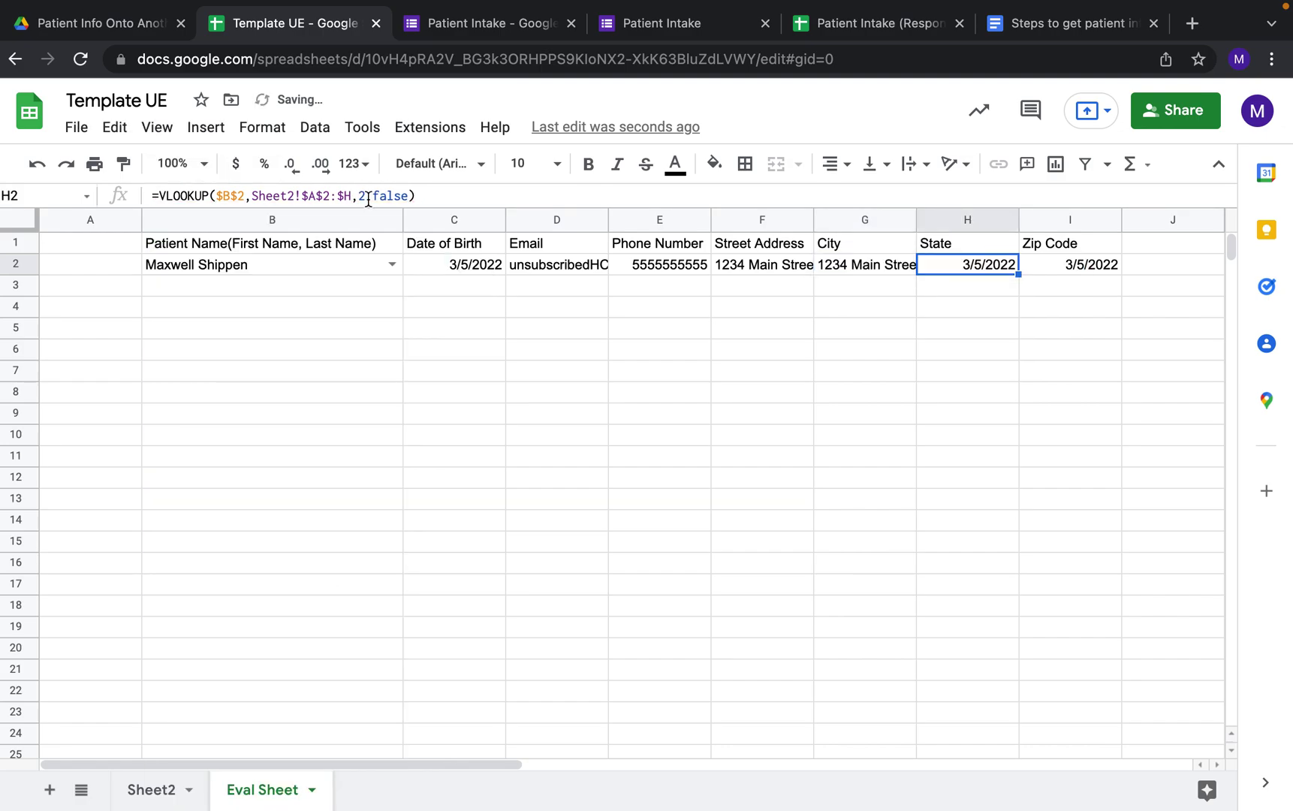
left_click(859, 271)
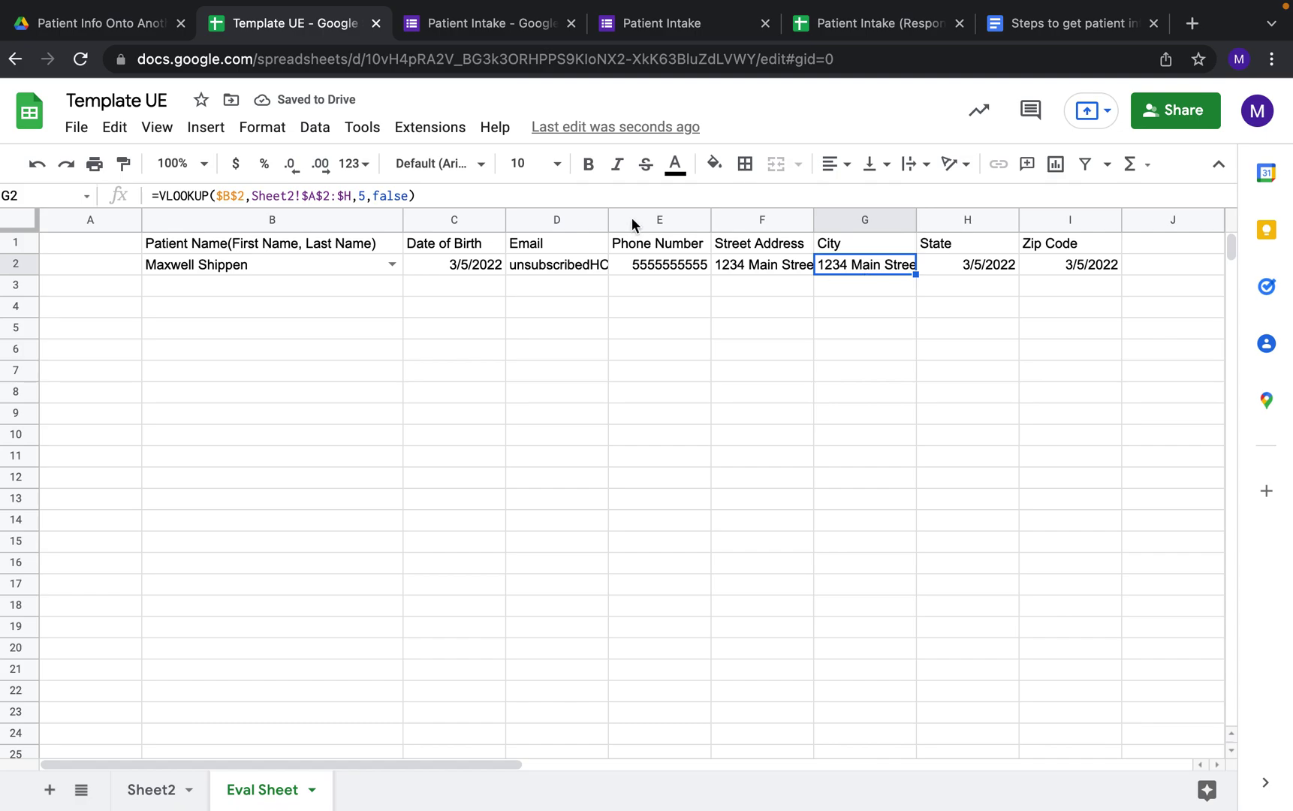
left_click(361, 196)
key("BackSpace")
type("5")
key("Tab")
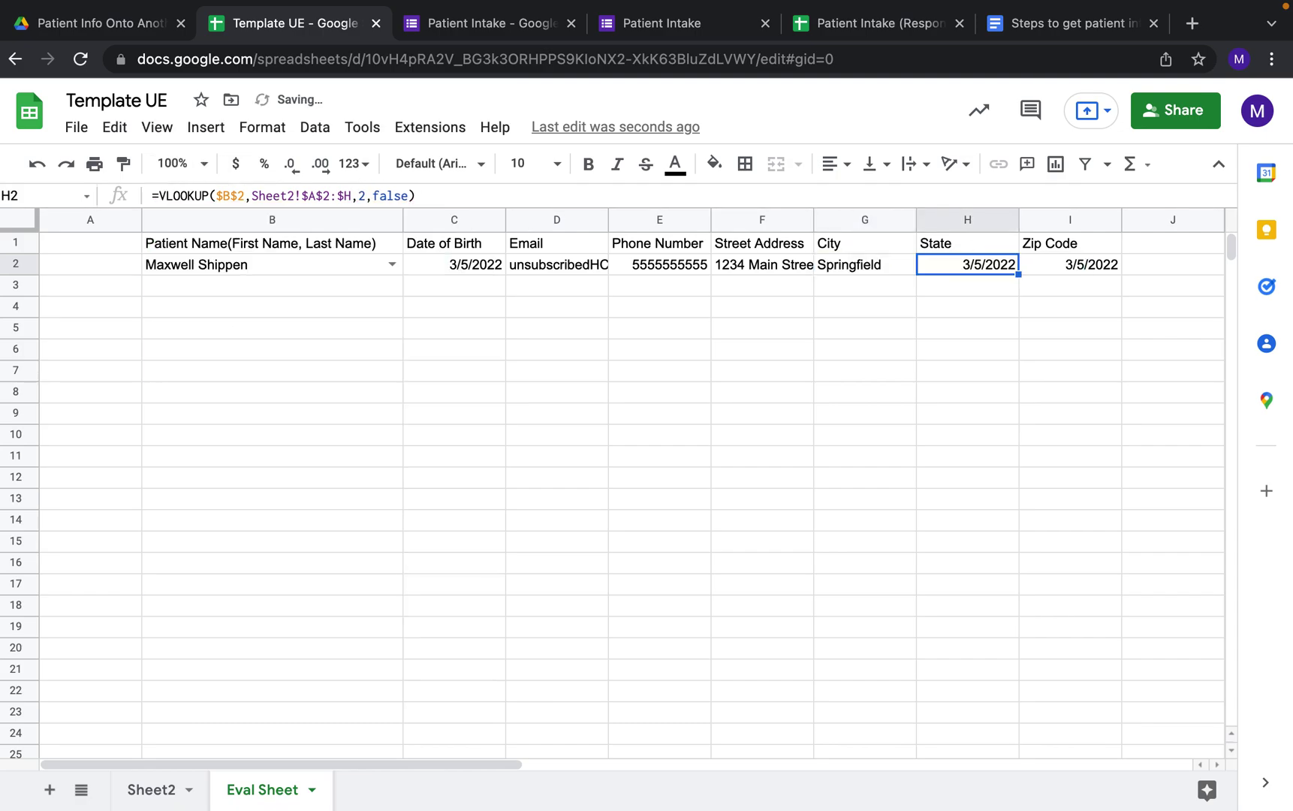
left_click(363, 196)
key("BackSpace")
type("6")
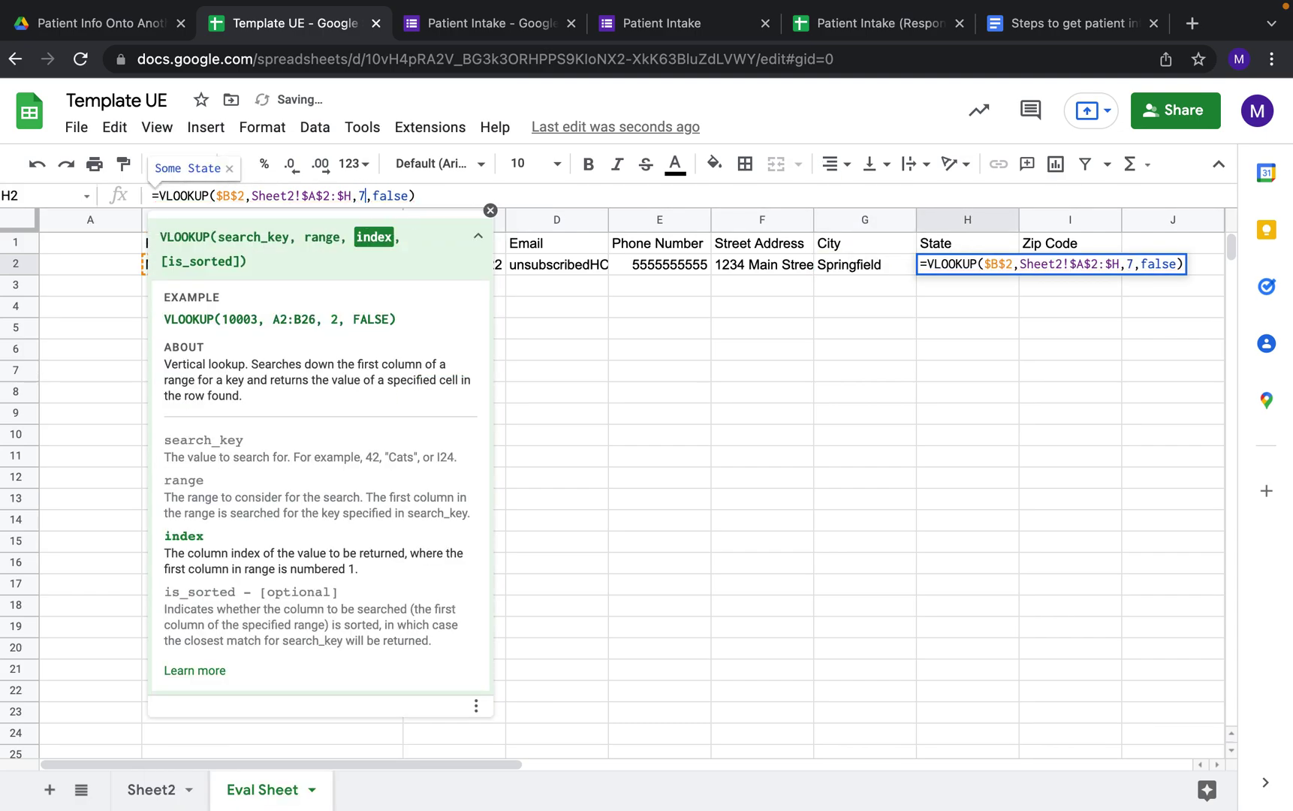
key("Tab")
left_click(364, 196)
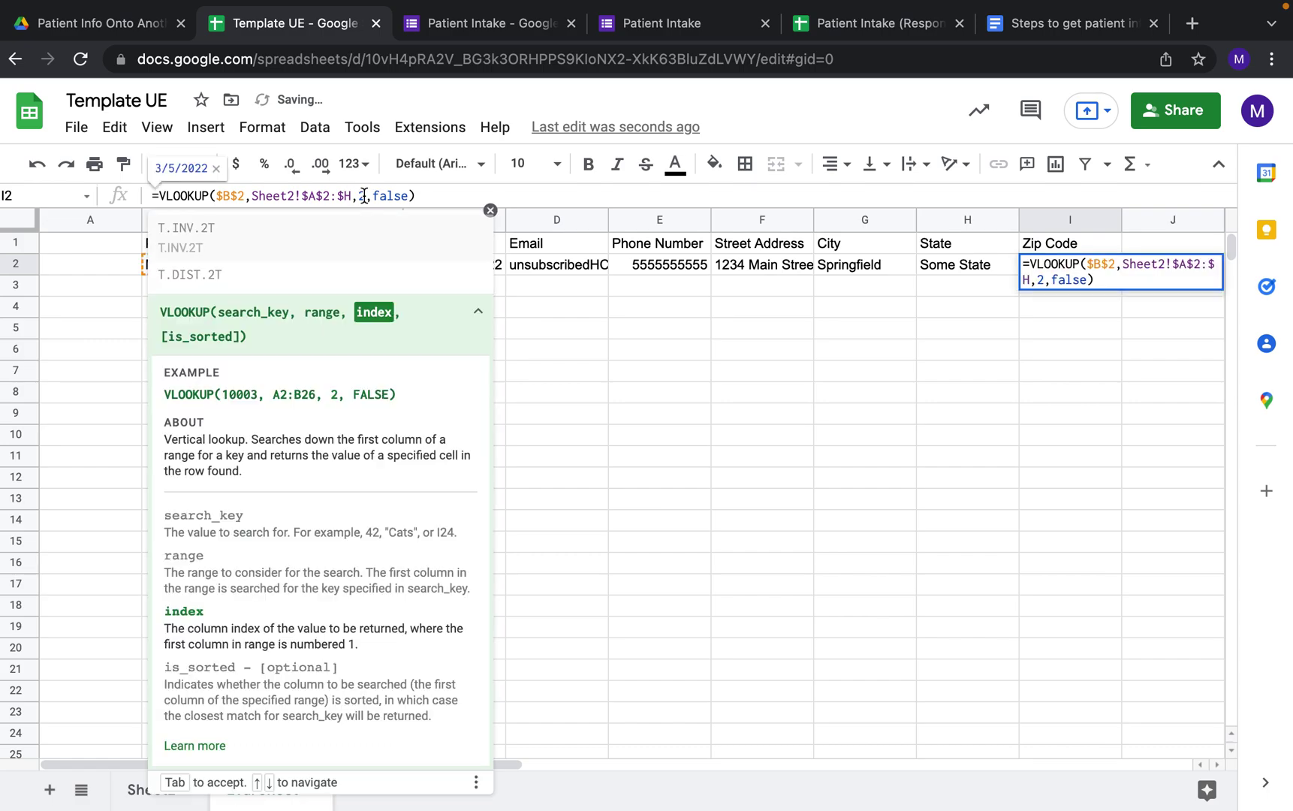
key("BackSpace")
type("7")
key("Return")
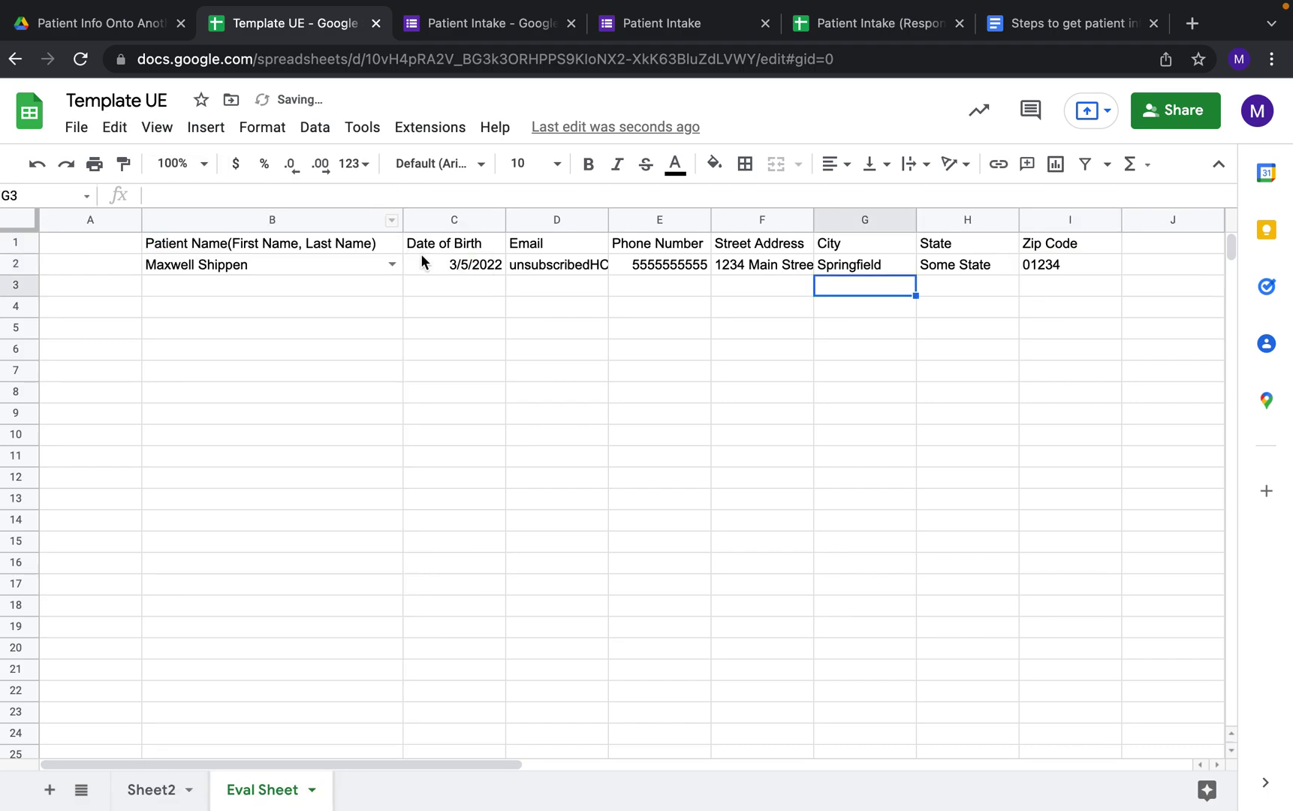
left_click(583, 310)
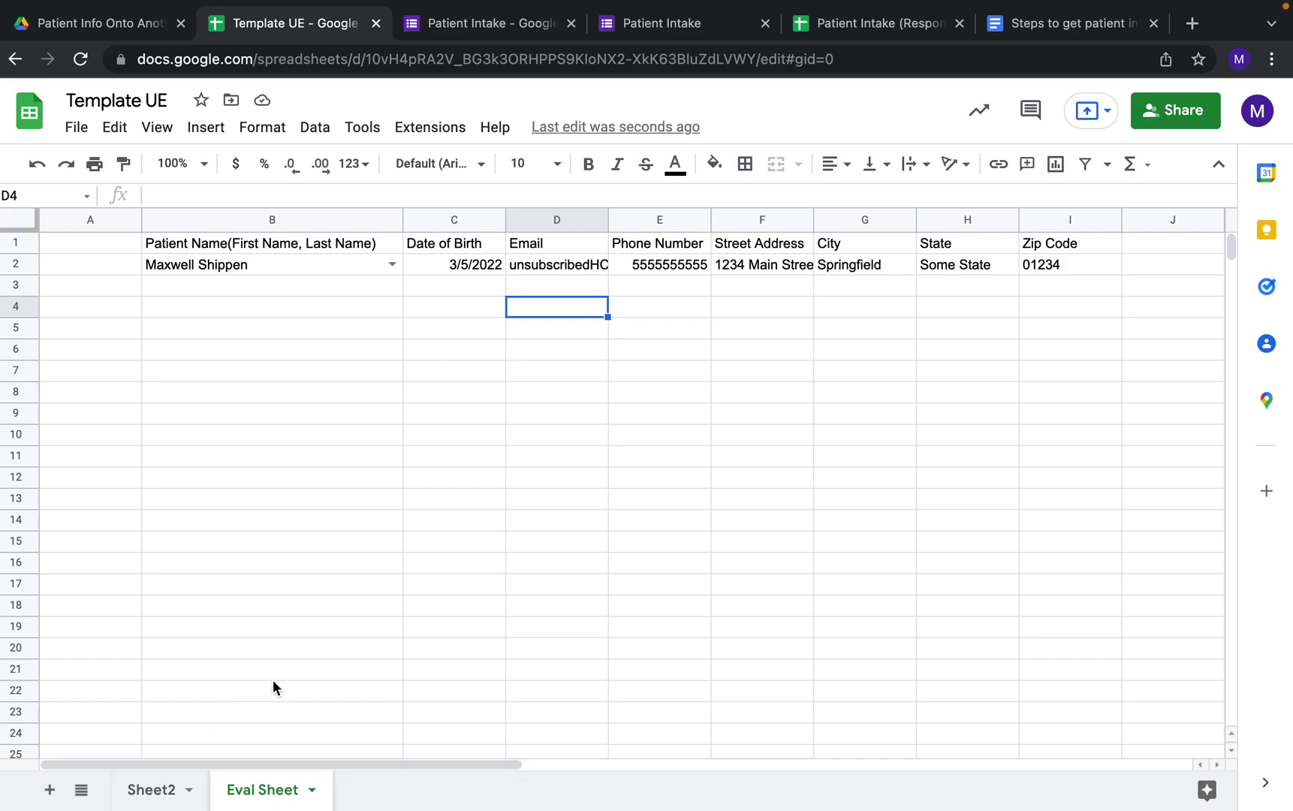
Delete the patient name in B2, turning every lookup from C2 to I2 into #N/A
left_click(267, 263)
key("Delete")
left_click(455, 351)
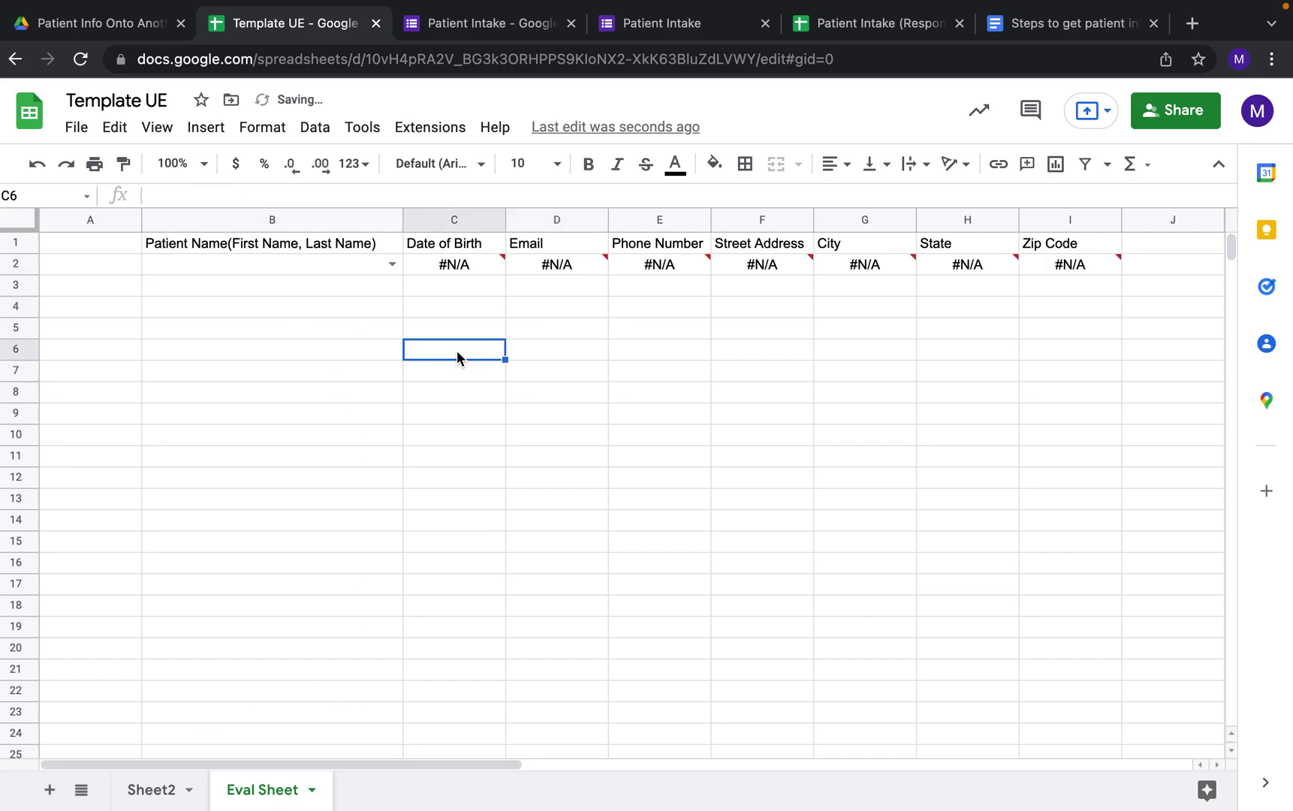